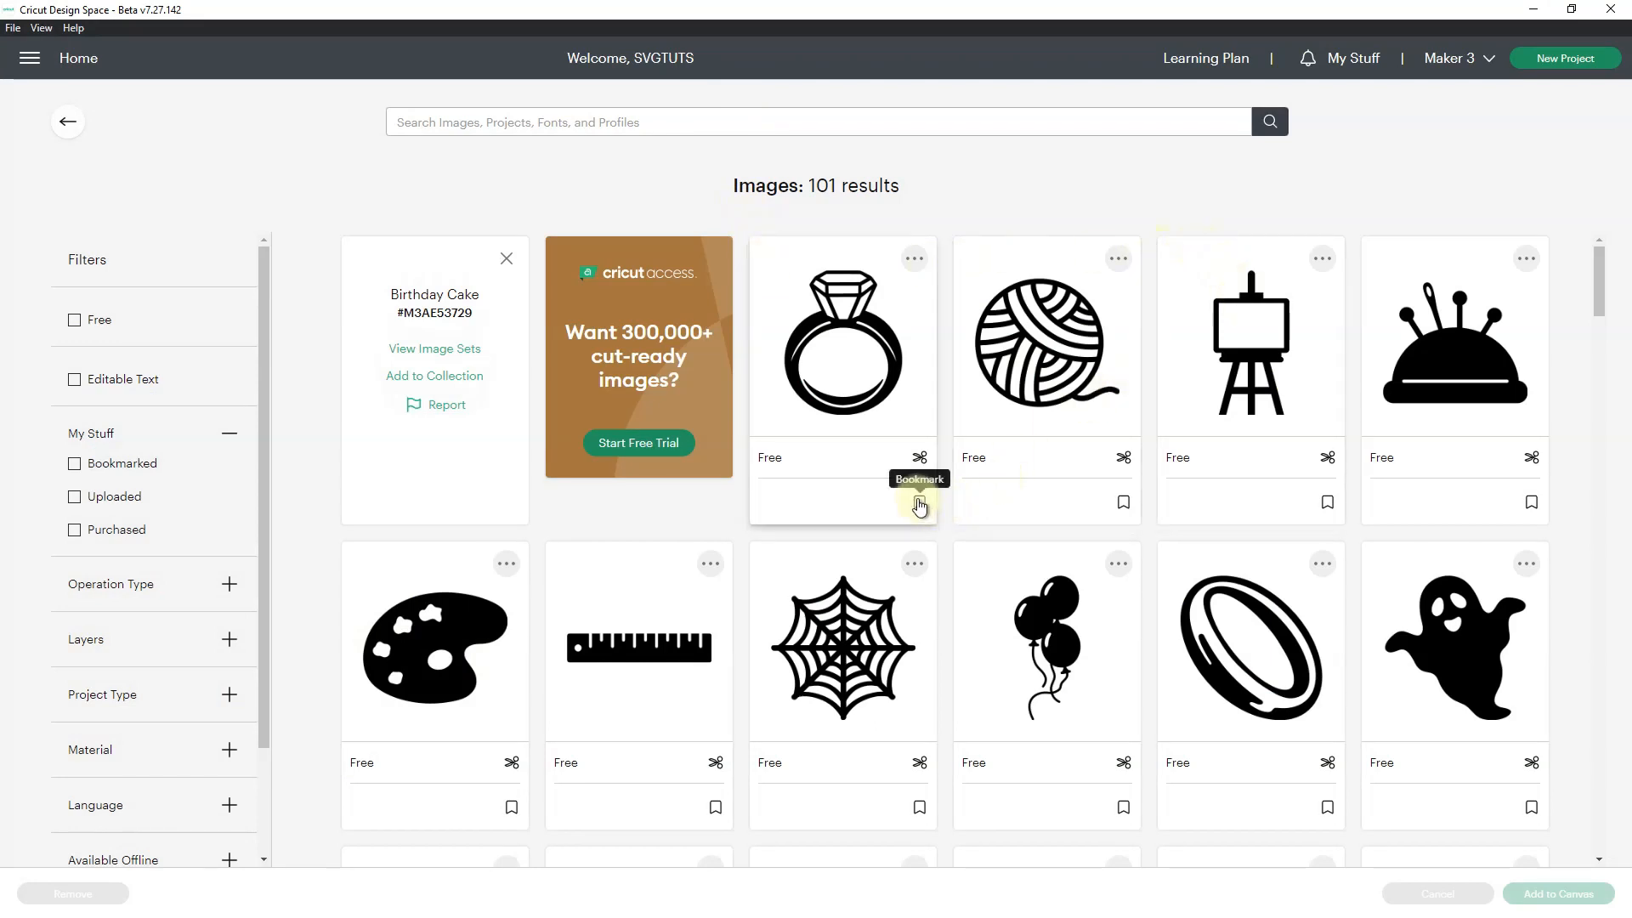
# Step: Select the ring, yarn ball, easel, pin cushion, paint palette, spider web and balloons images in the image library
pyautogui.click(1256, 360)
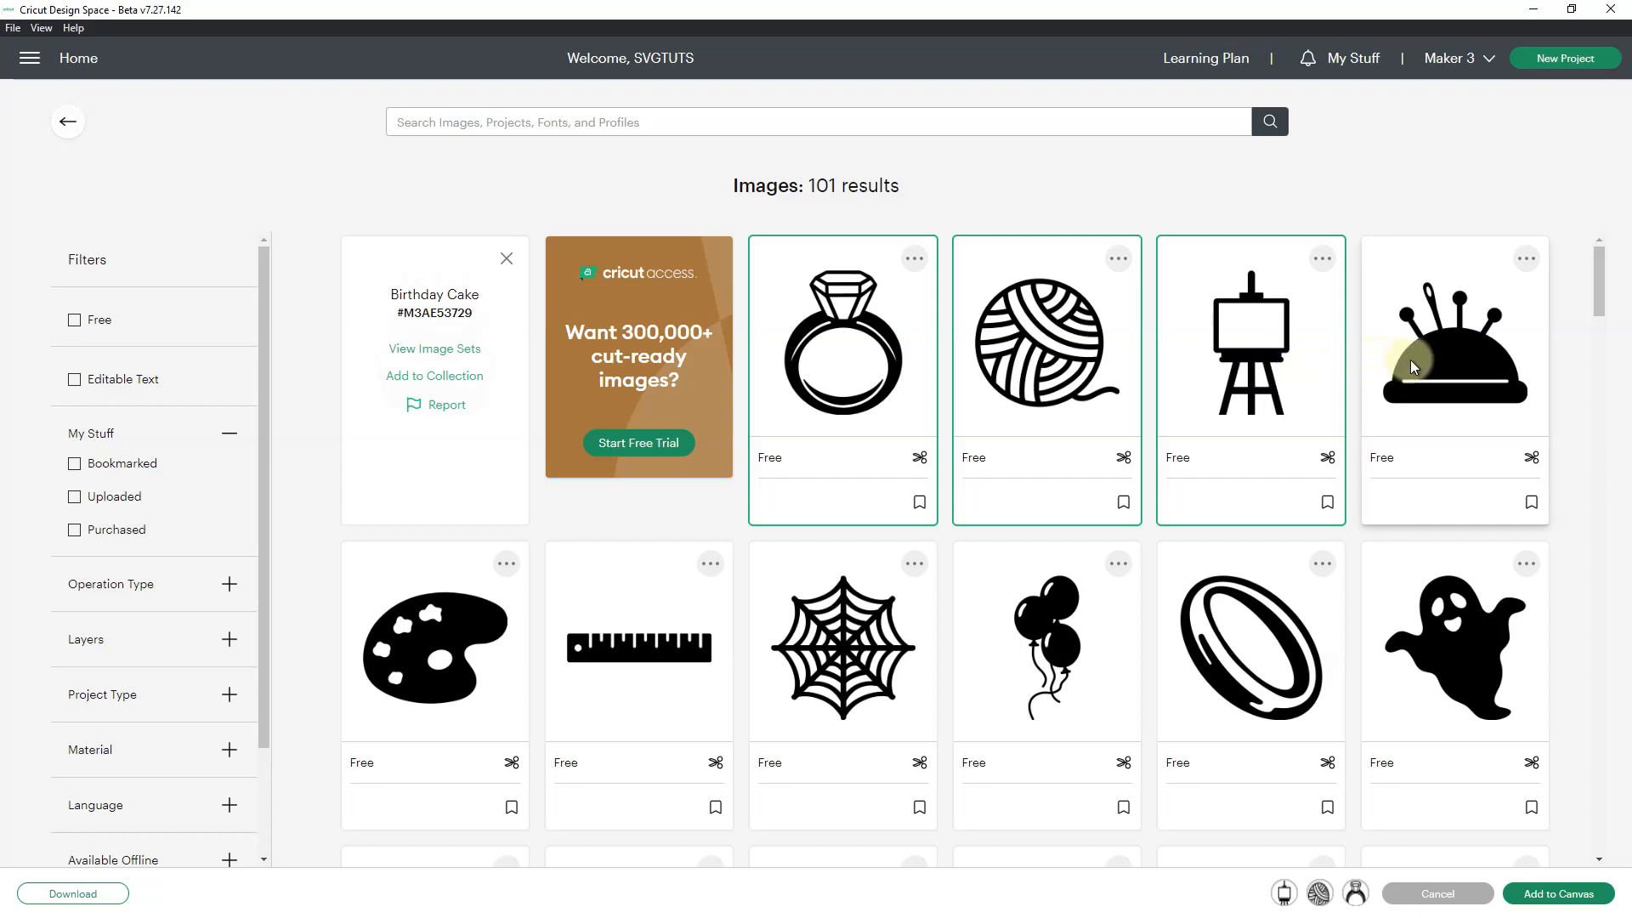
pyautogui.click(1413, 361)
pyautogui.click(450, 638)
pyautogui.click(852, 625)
pyautogui.click(1067, 631)
# Step: Add the quill and ink pot, tape dispenser, wedding bells, hot glue gun and spool of thread images to the selection
pyautogui.scroll(-7, 1068, 630)
pyautogui.click(442, 360)
pyautogui.click(597, 360)
pyautogui.click(816, 354)
pyautogui.click(1003, 354)
pyautogui.click(1207, 370)
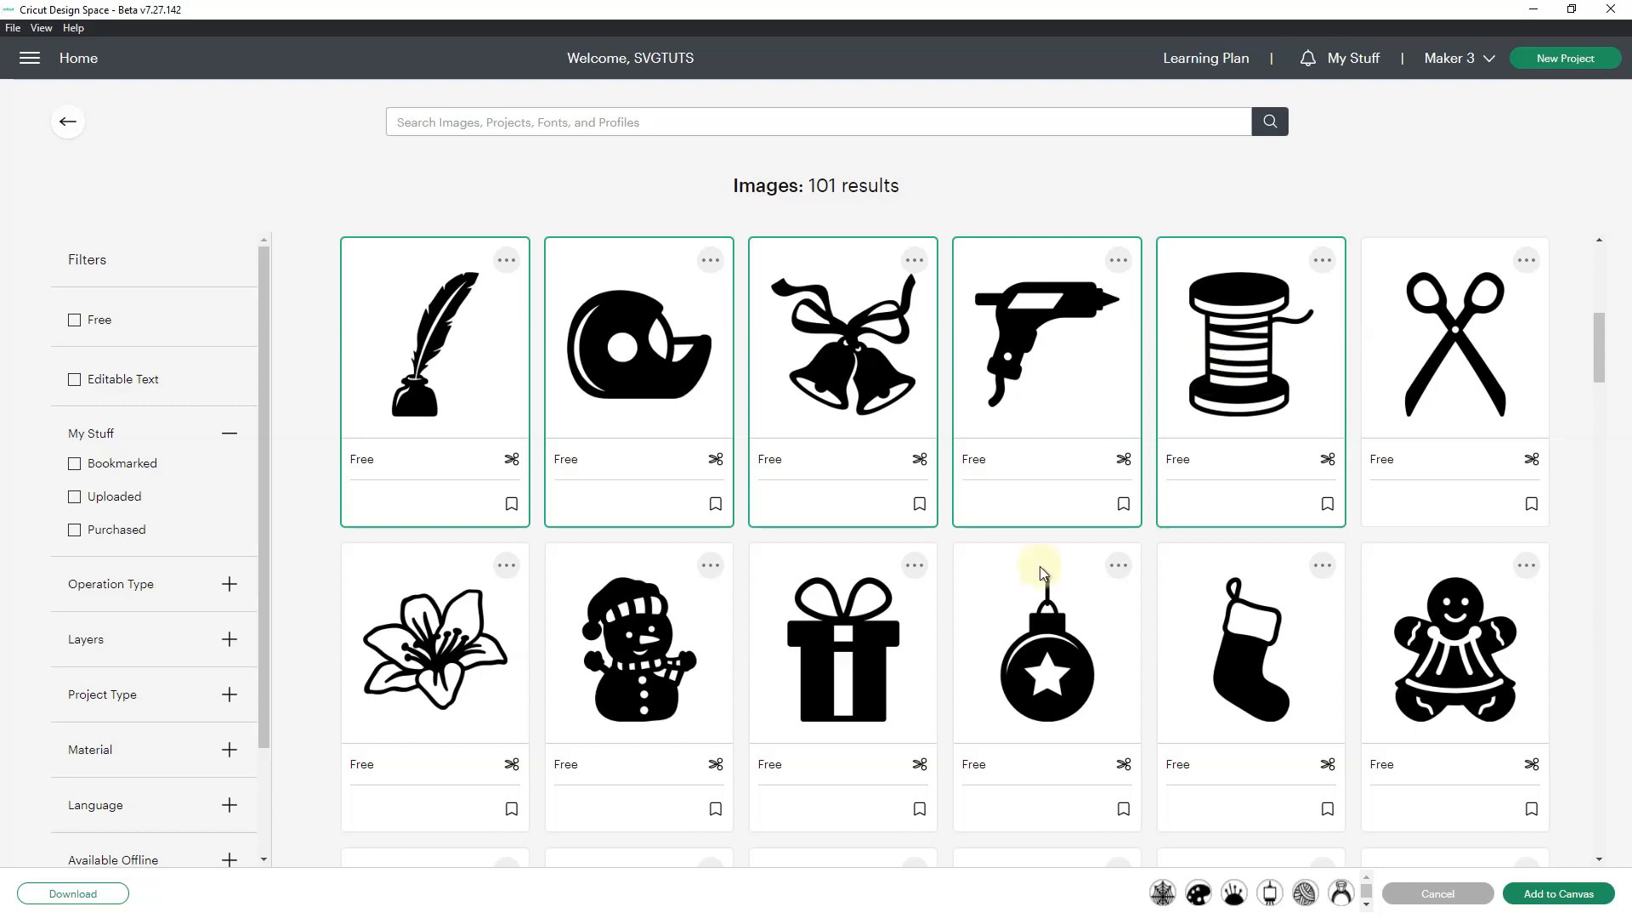
# Step: Select the lily, present, gingerbread man, Christmas light, angel, acorn, pumpkin, lotus, rainbow and gnome, and add all selected images to the canvas
pyautogui.click(451, 650)
pyautogui.click(822, 654)
pyautogui.moveTo(1606, 374); pyautogui.dragTo(1605, 428)
pyautogui.click(843, 393)
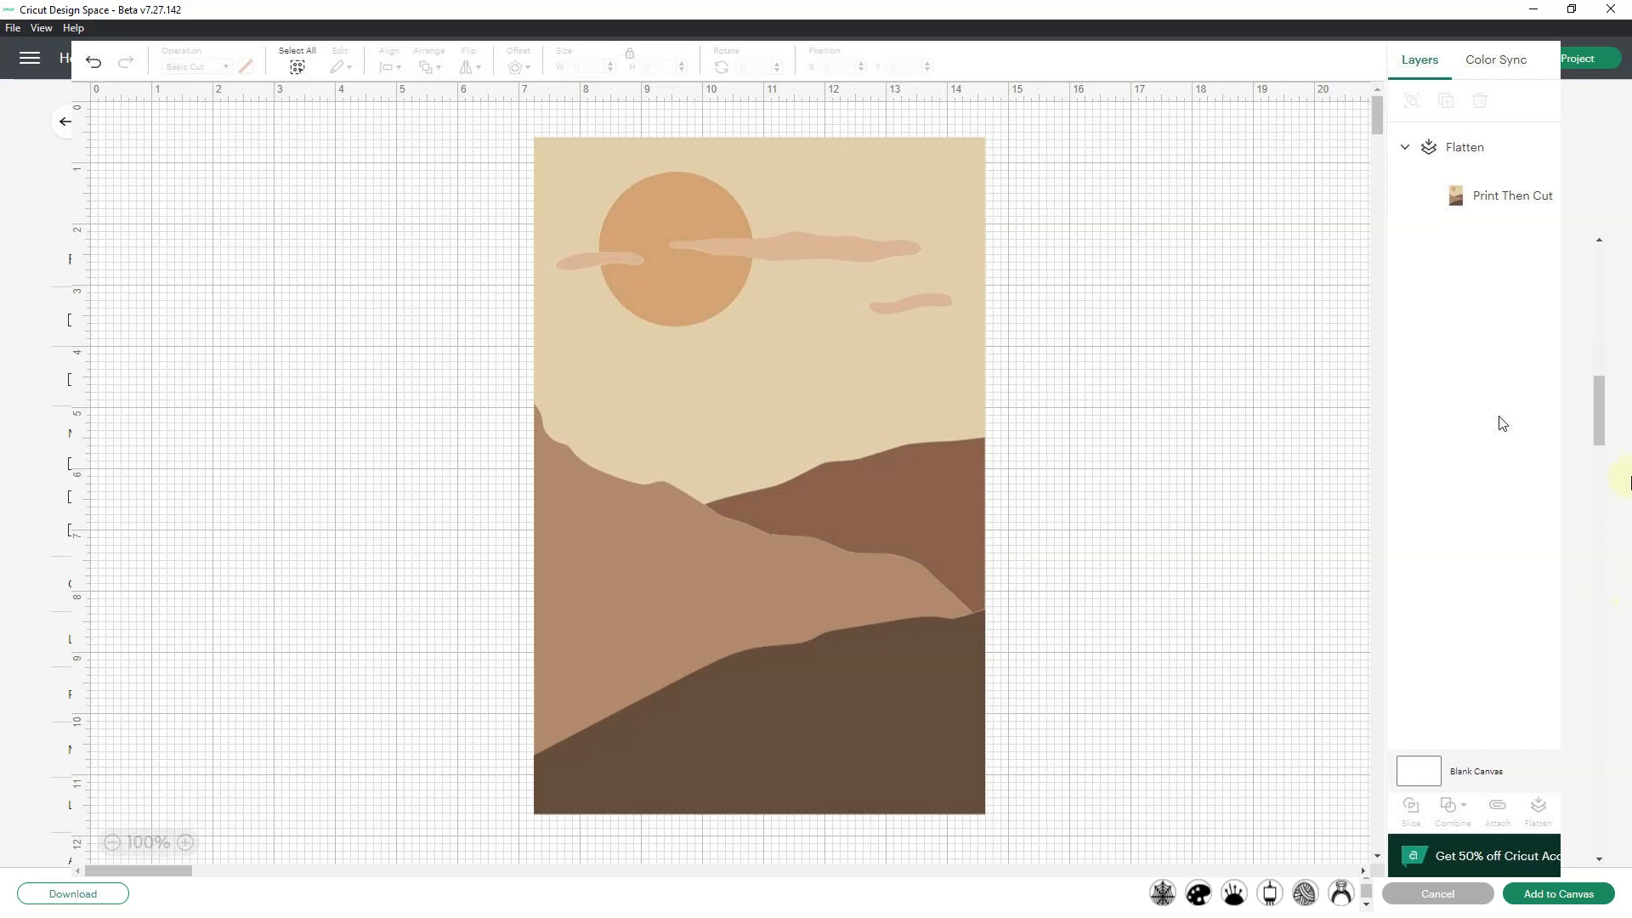
pyautogui.moveTo(1601, 431); pyautogui.dragTo(1604, 565)
pyautogui.click(411, 680)
pyautogui.click(1077, 670)
pyautogui.click(1252, 680)
pyautogui.click(1553, 894)
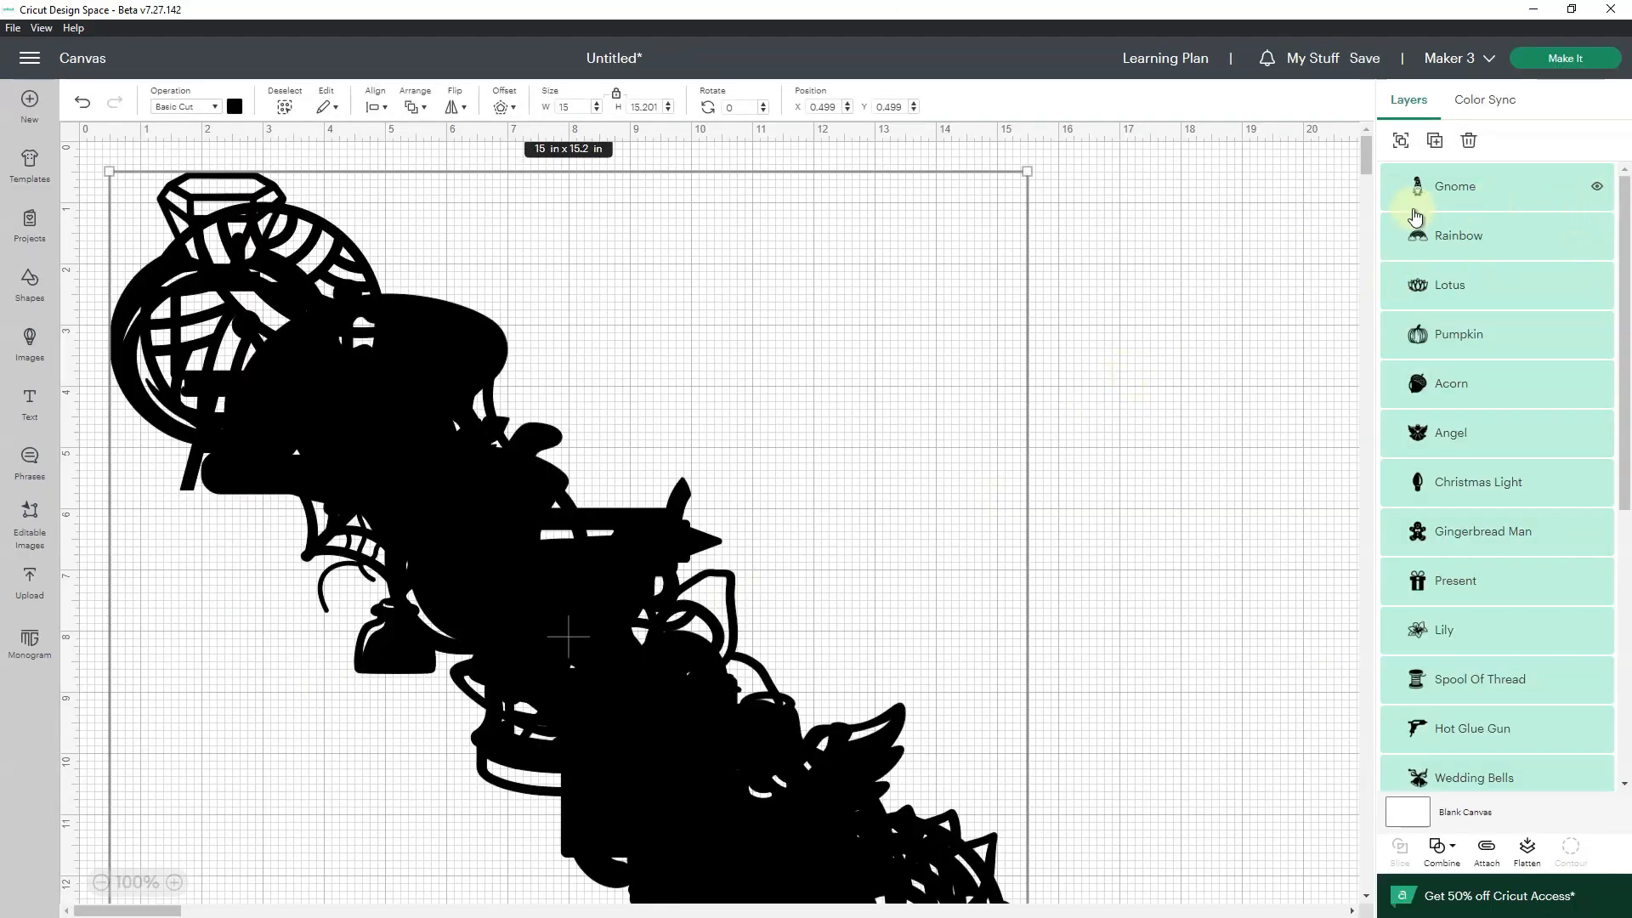
# Step: Deselect the images and move one from the start of the overlapping pile to the empty area beside it
pyautogui.click(1163, 302)
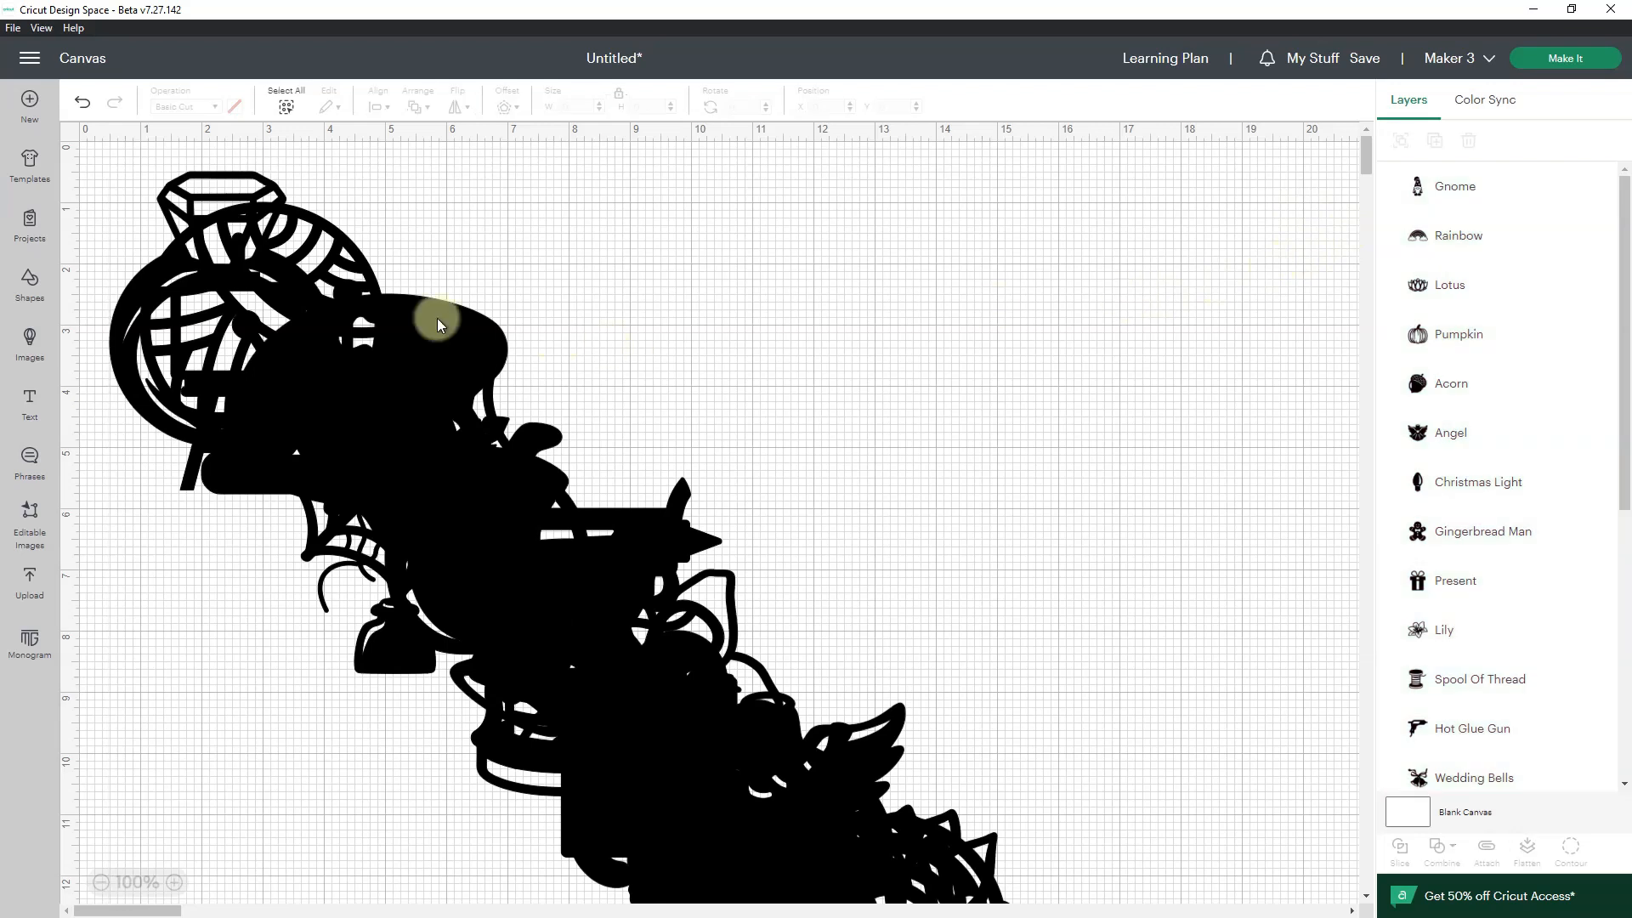
pyautogui.moveTo(273, 232); pyautogui.dragTo(1241, 192)
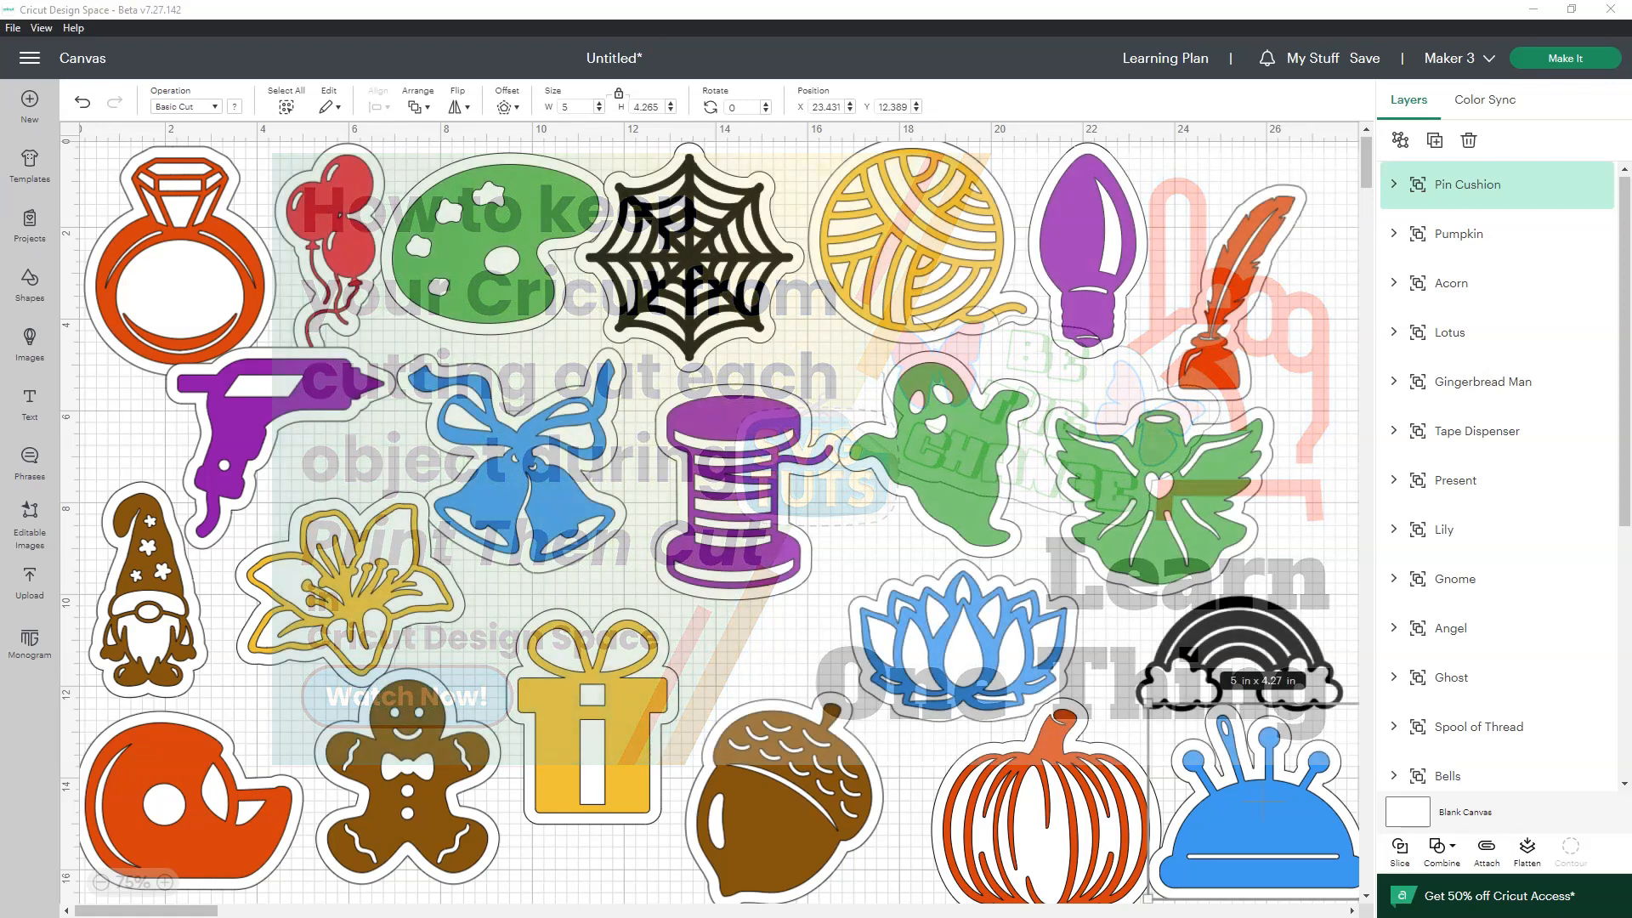
# Step: Flatten the ring group, including its offset outline, into a single Print Then Cut image
pyautogui.click(206, 283)
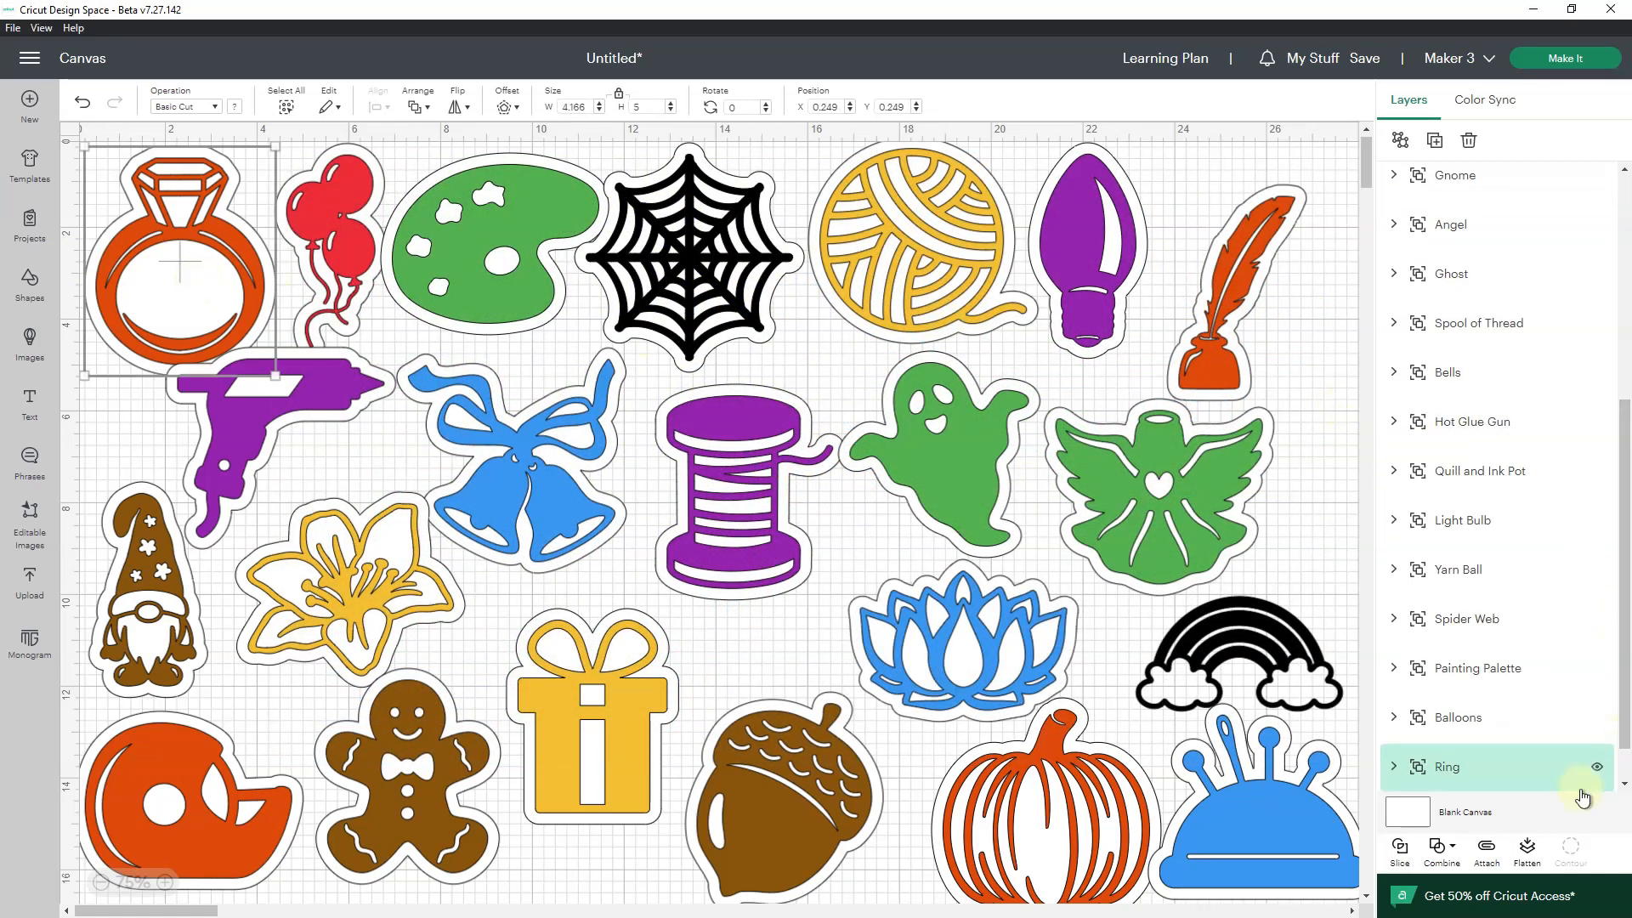
pyautogui.click(1526, 848)
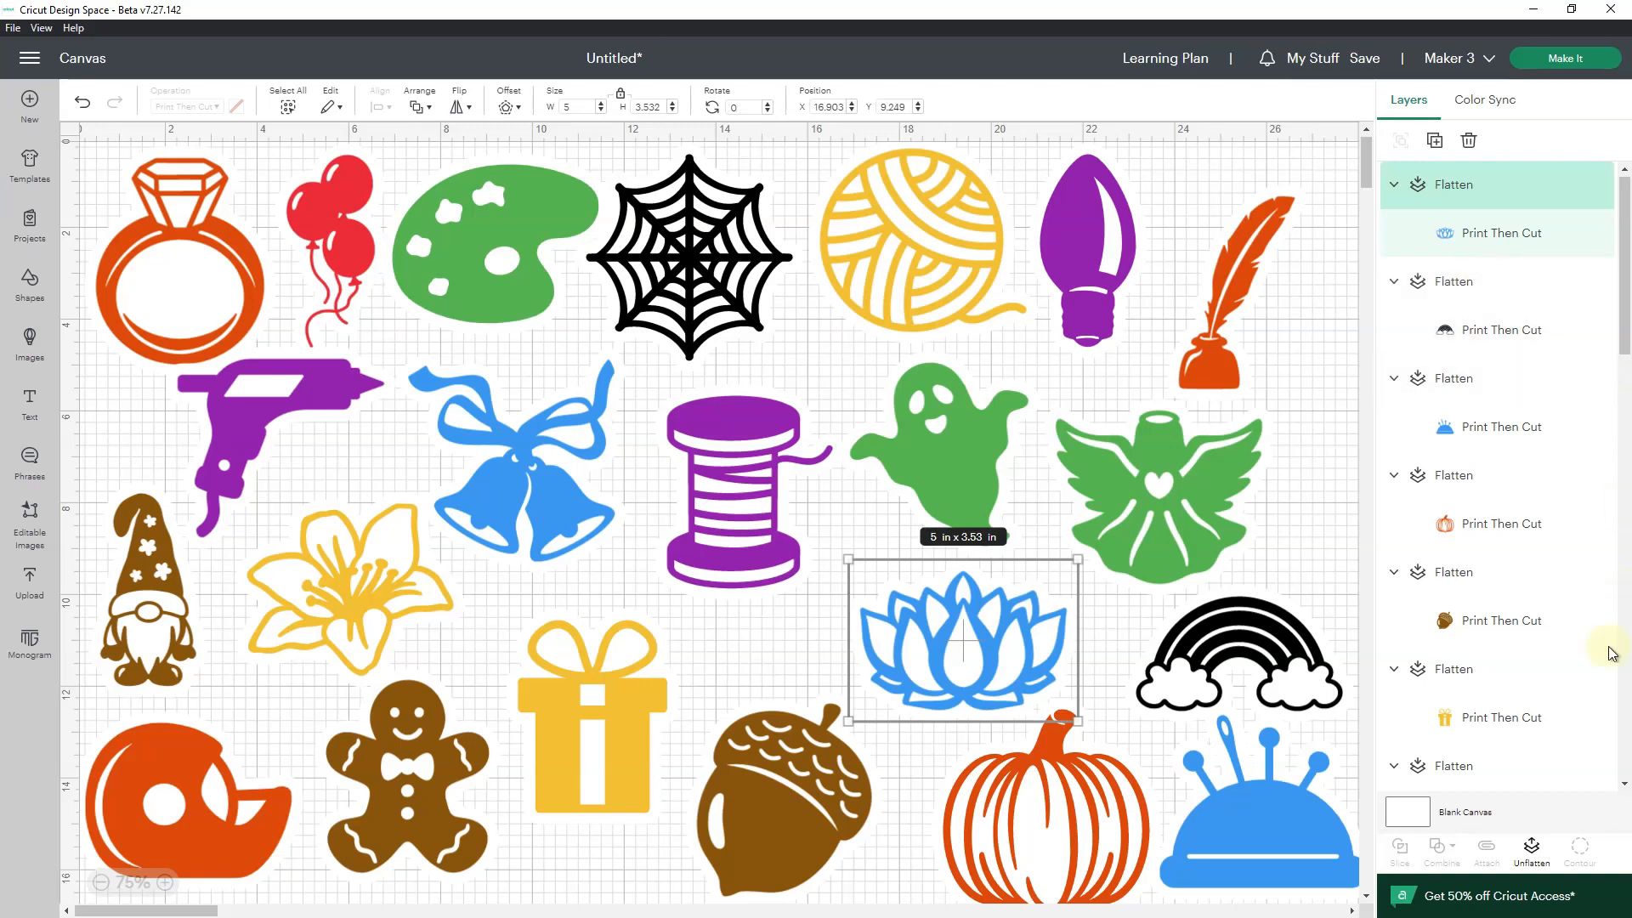
# Step: Set the canvas background color to black
pyautogui.click(1431, 816)
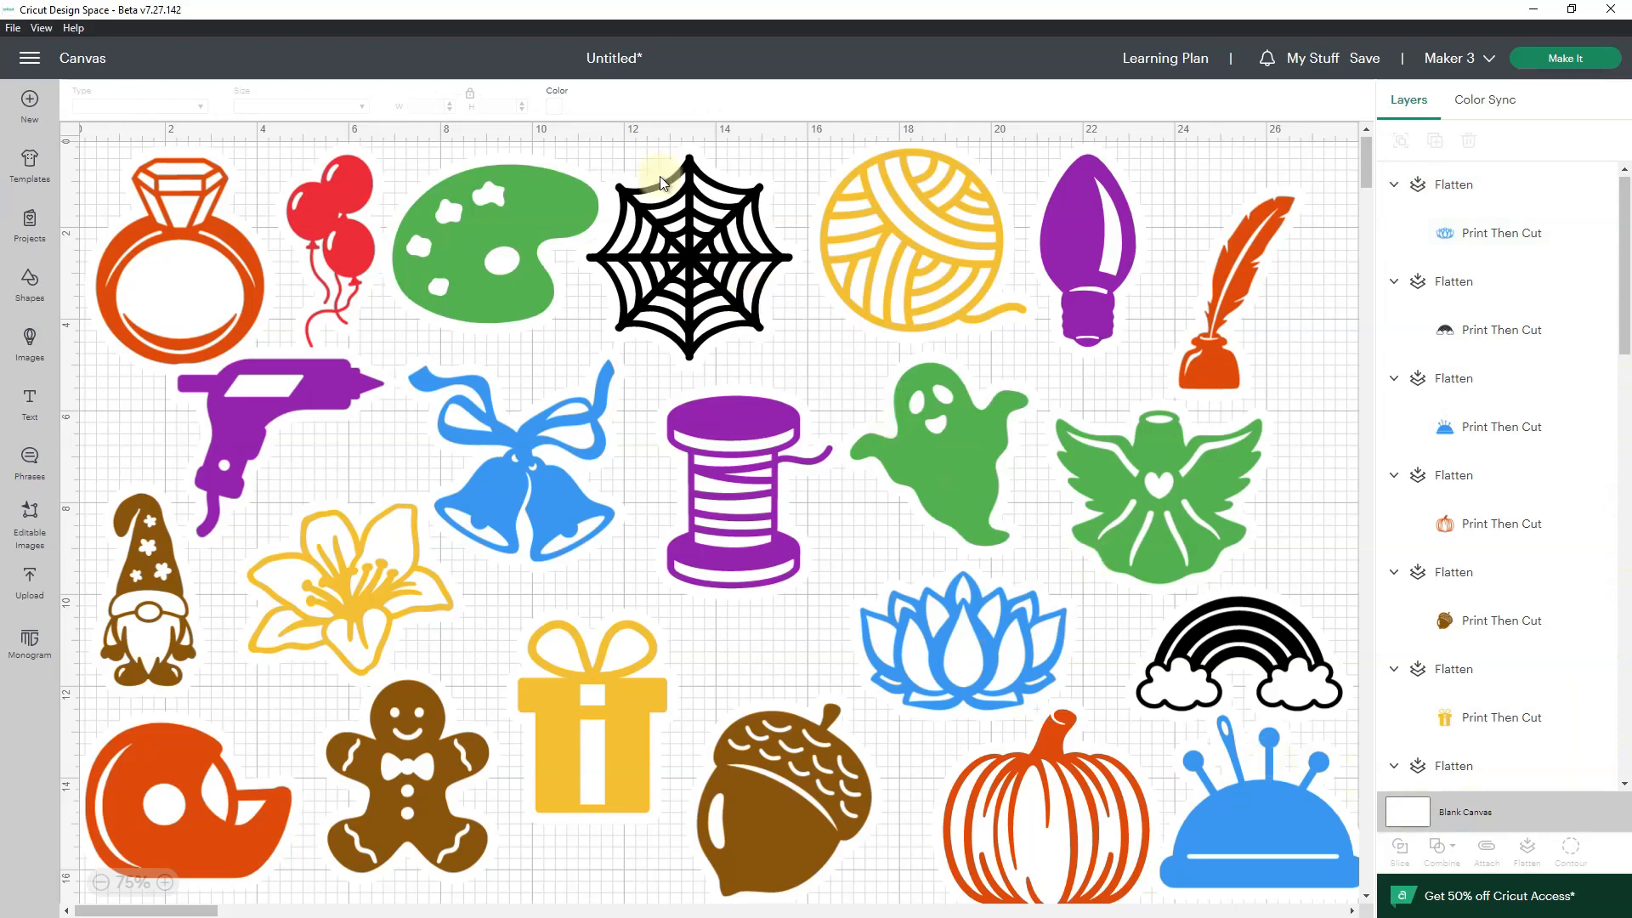
pyautogui.click(555, 106)
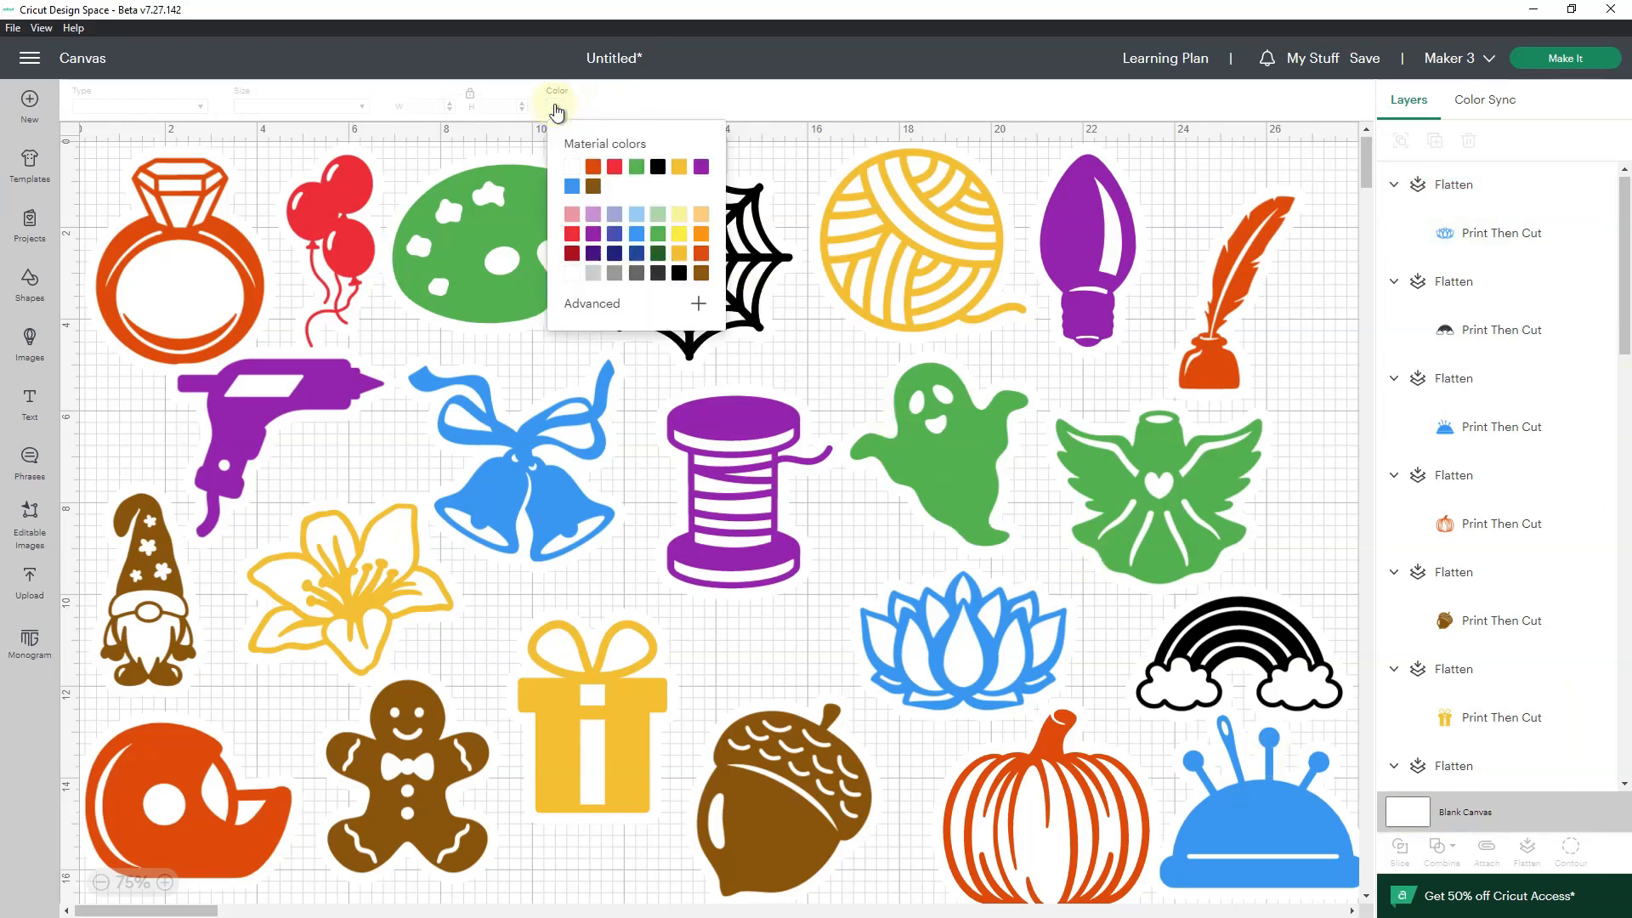
pyautogui.click(658, 172)
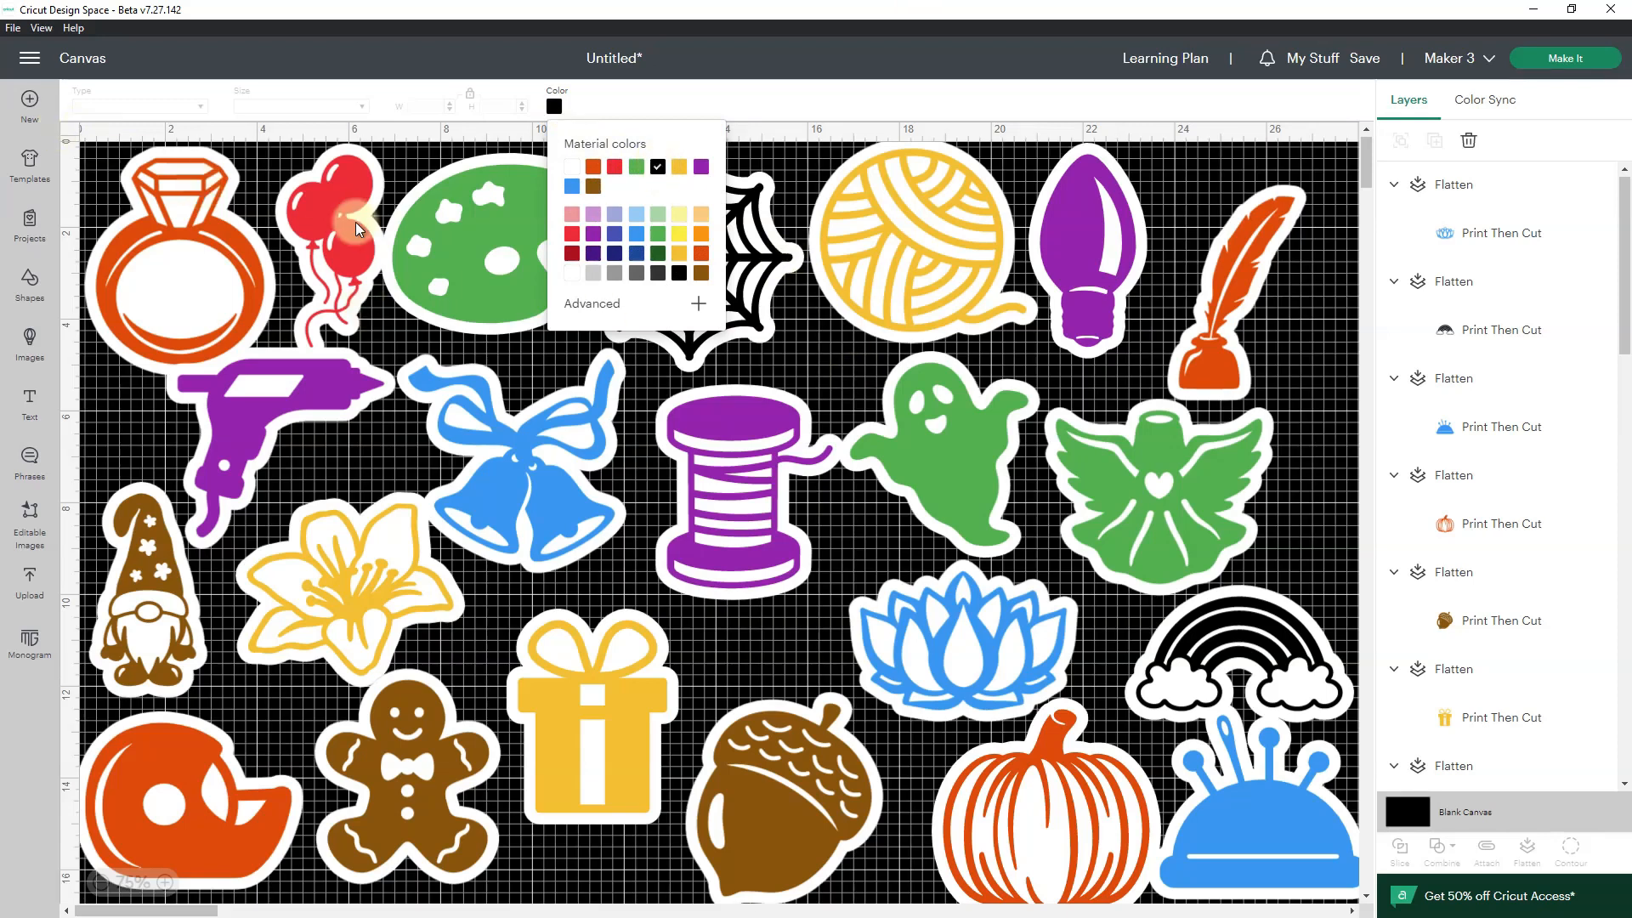
pyautogui.click(650, 527)
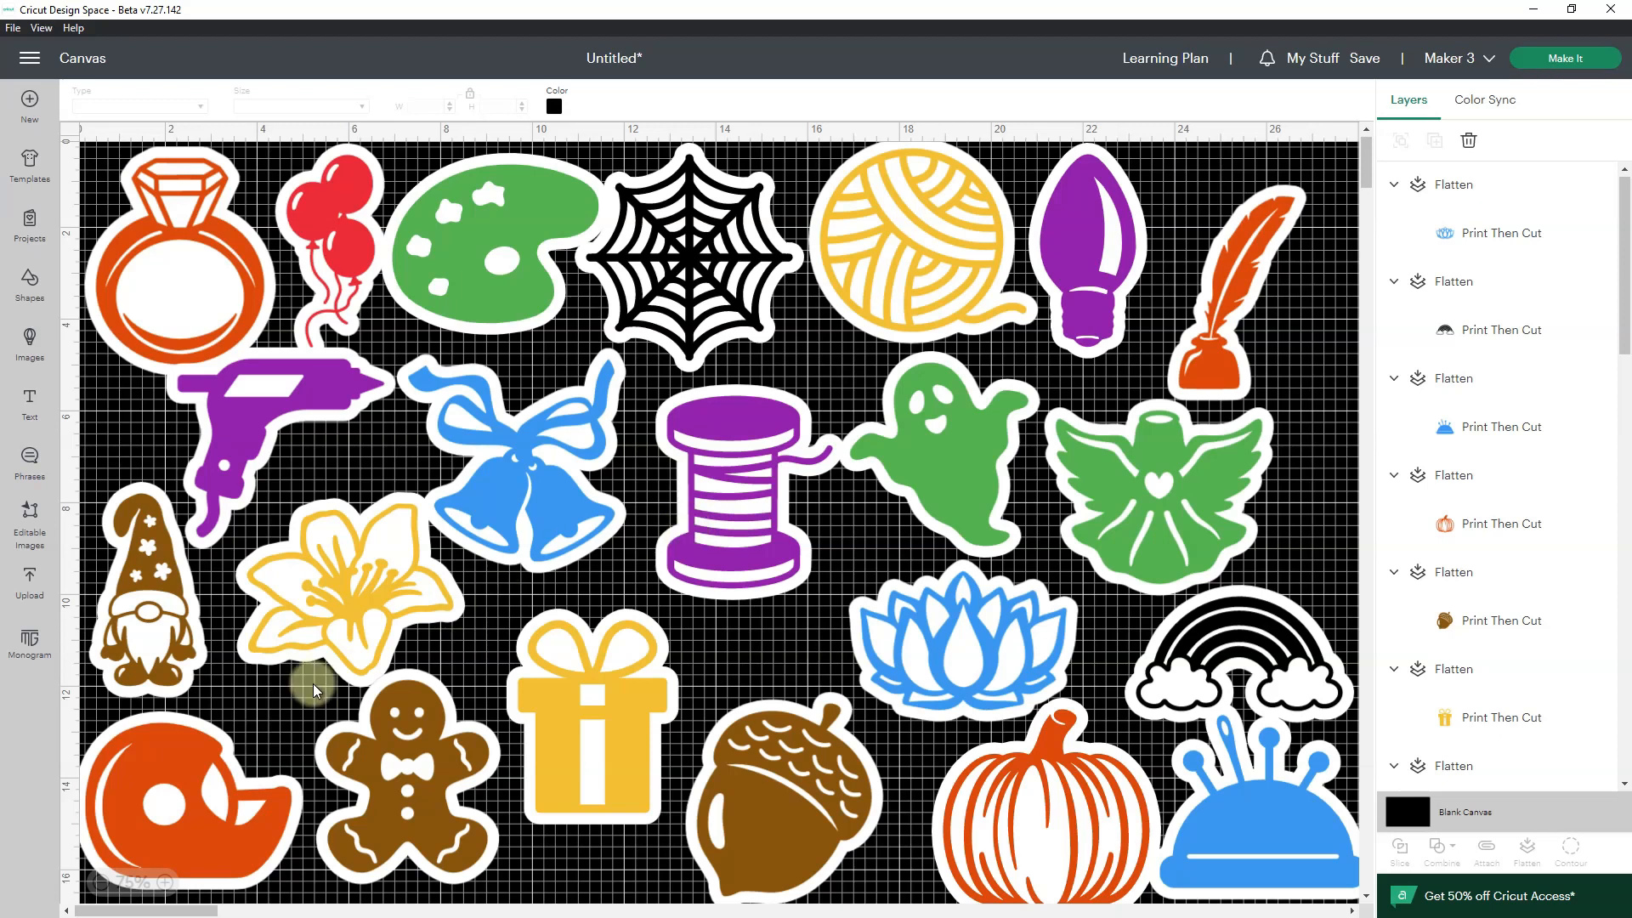
# Step: Insert a 2 in x 2 in square in the empty area beside the images and set its operation to Guide
pyautogui.click(101, 883)
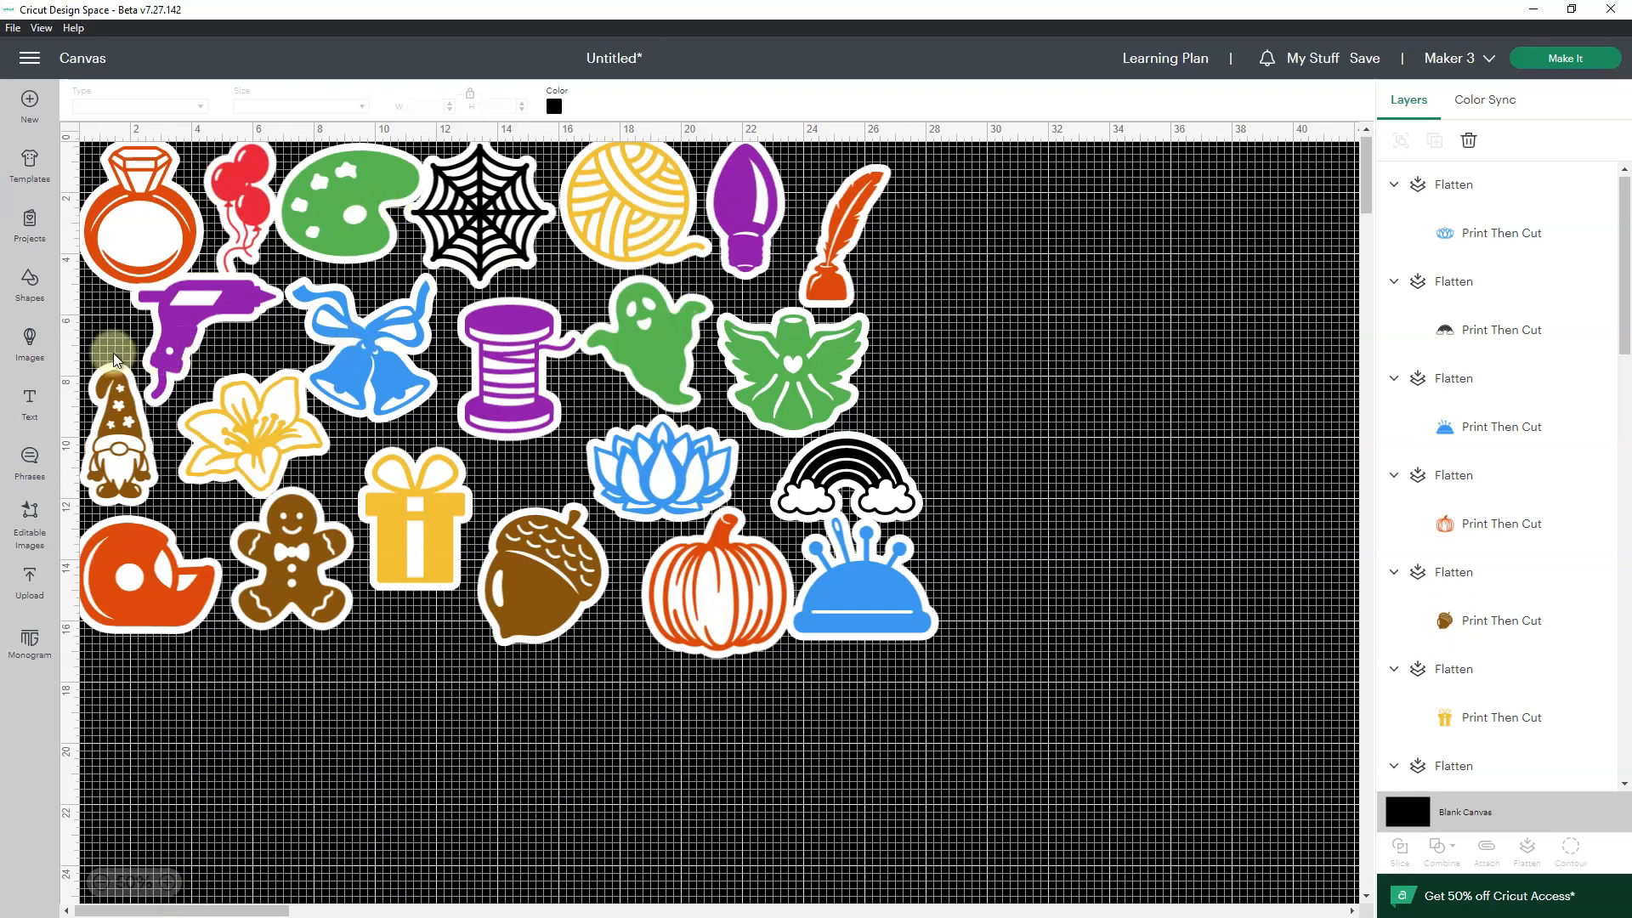
pyautogui.click(30, 287)
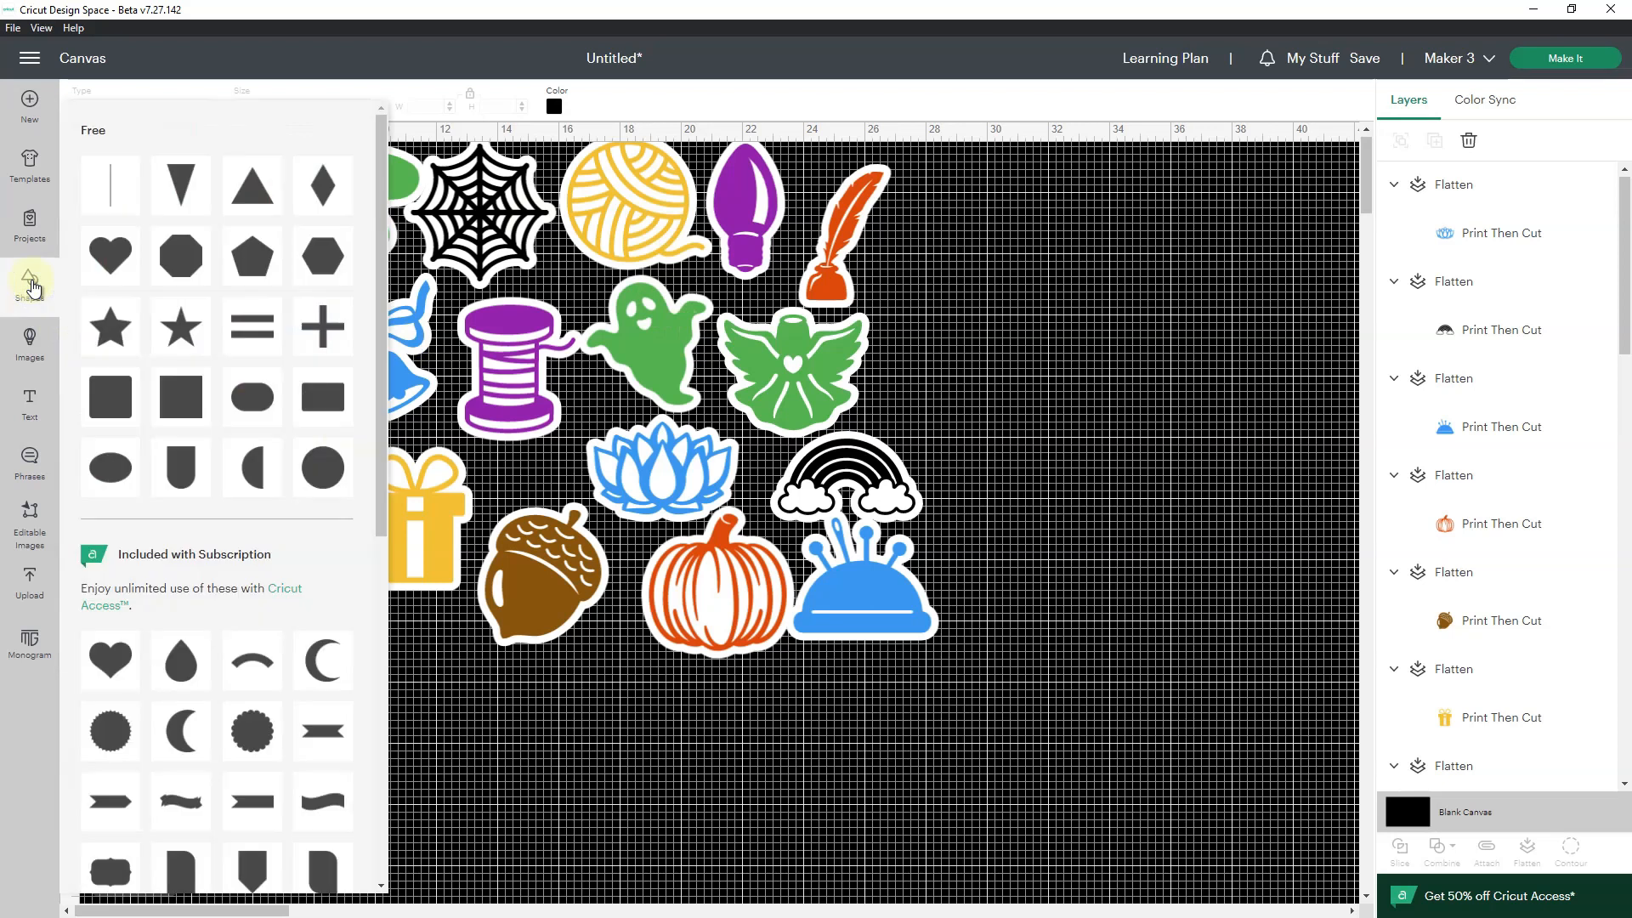
pyautogui.click(193, 400)
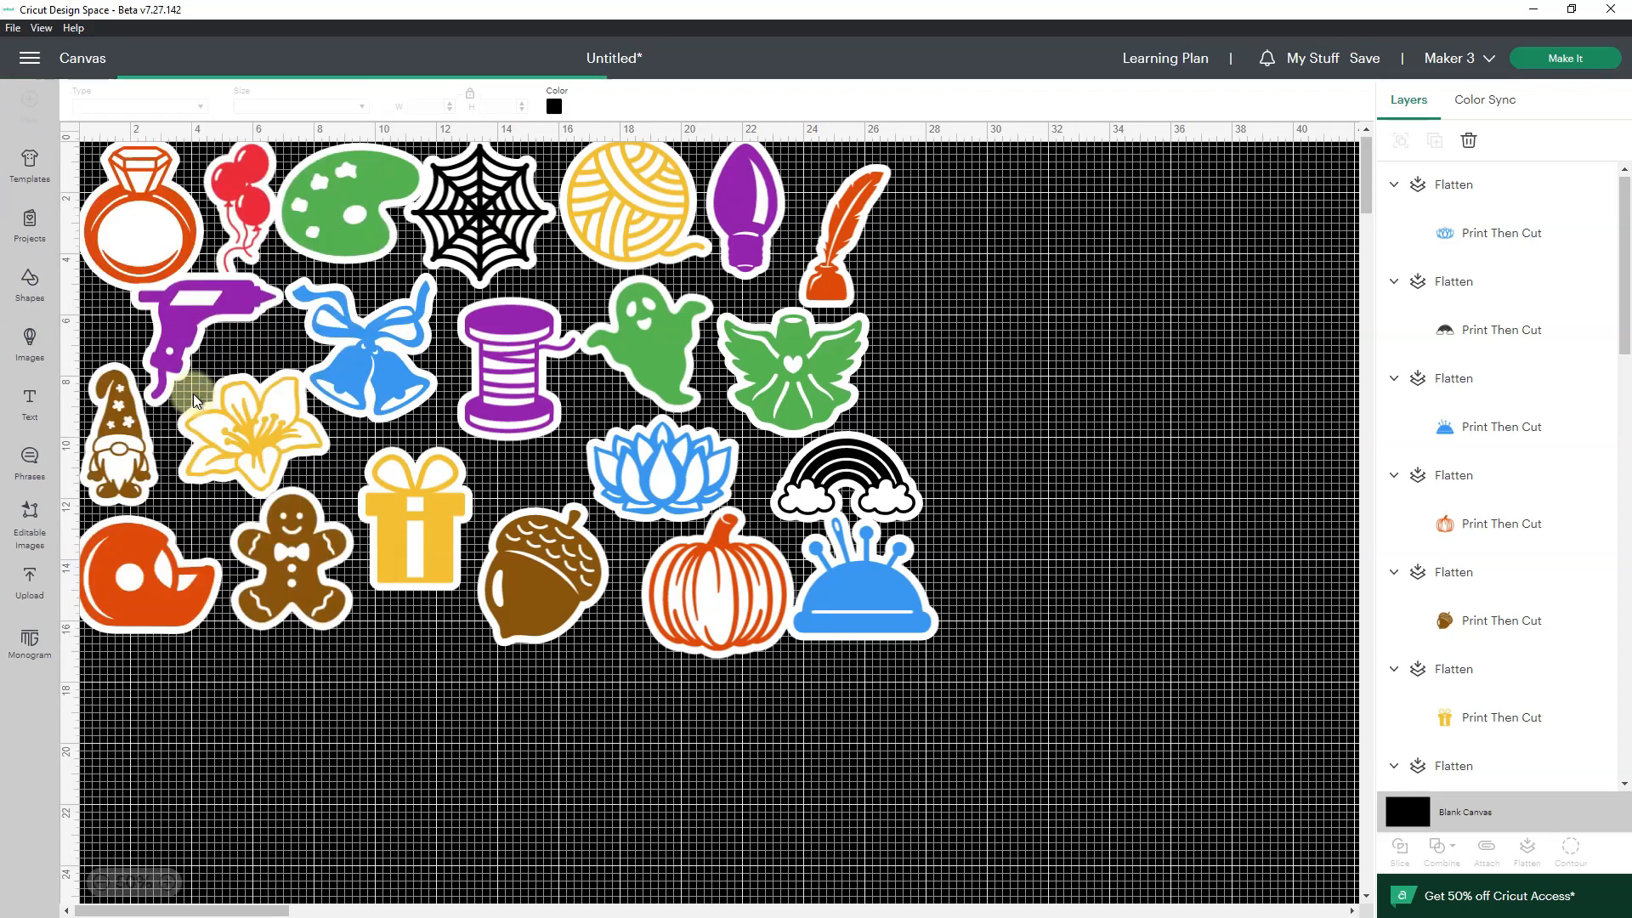
pyautogui.moveTo(129, 180); pyautogui.dragTo(1029, 342)
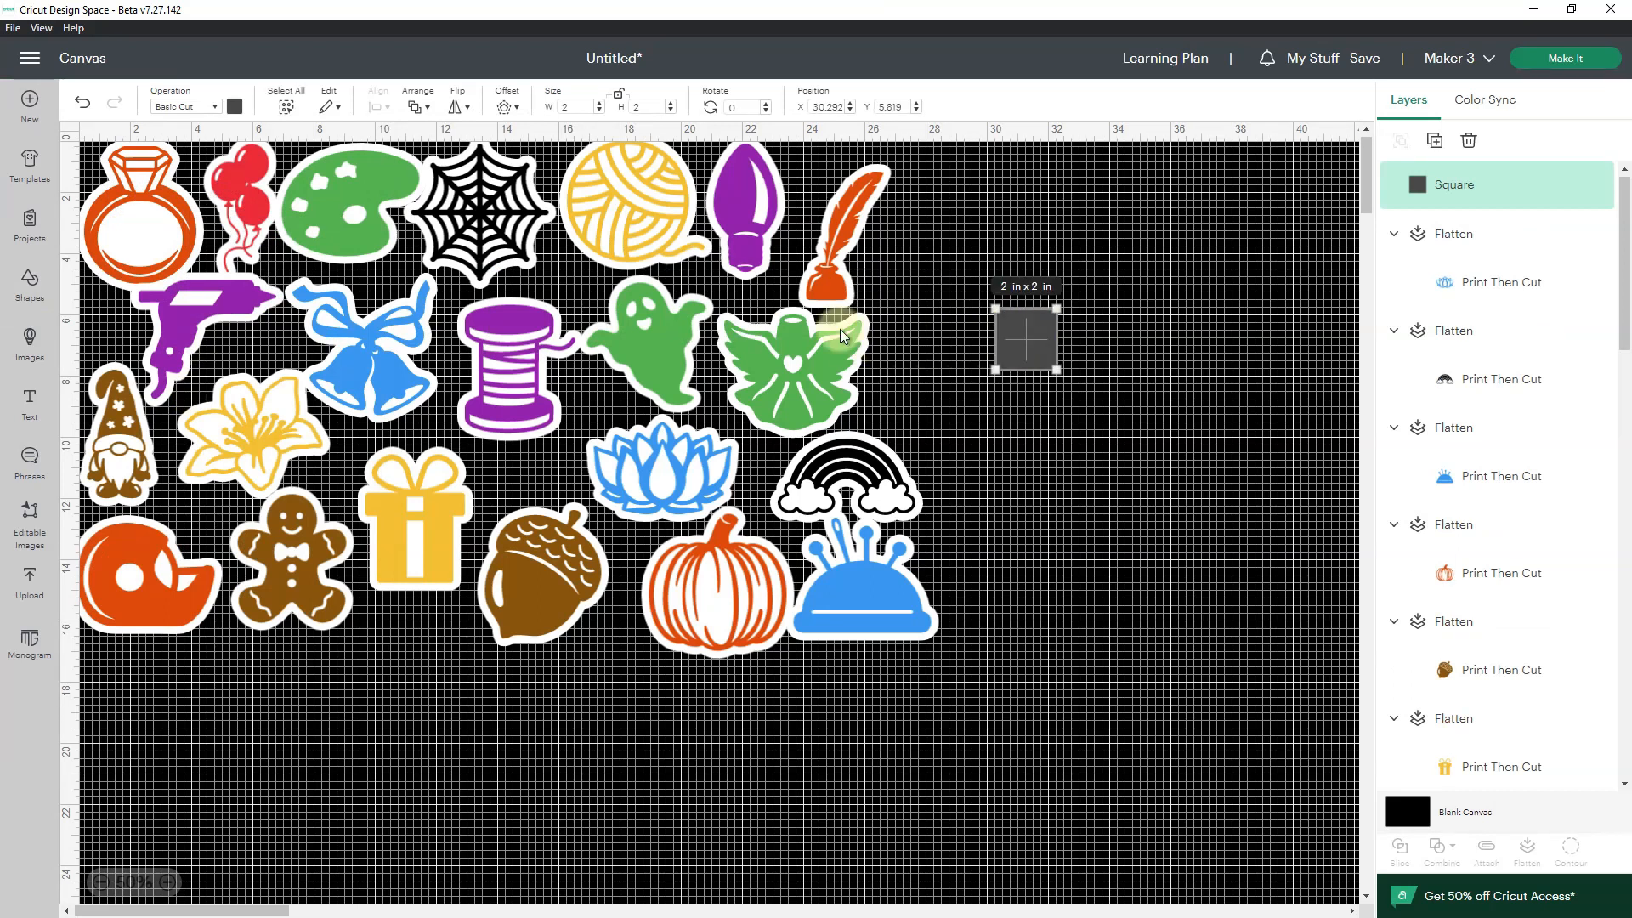
pyautogui.click(217, 109)
pyautogui.click(207, 409)
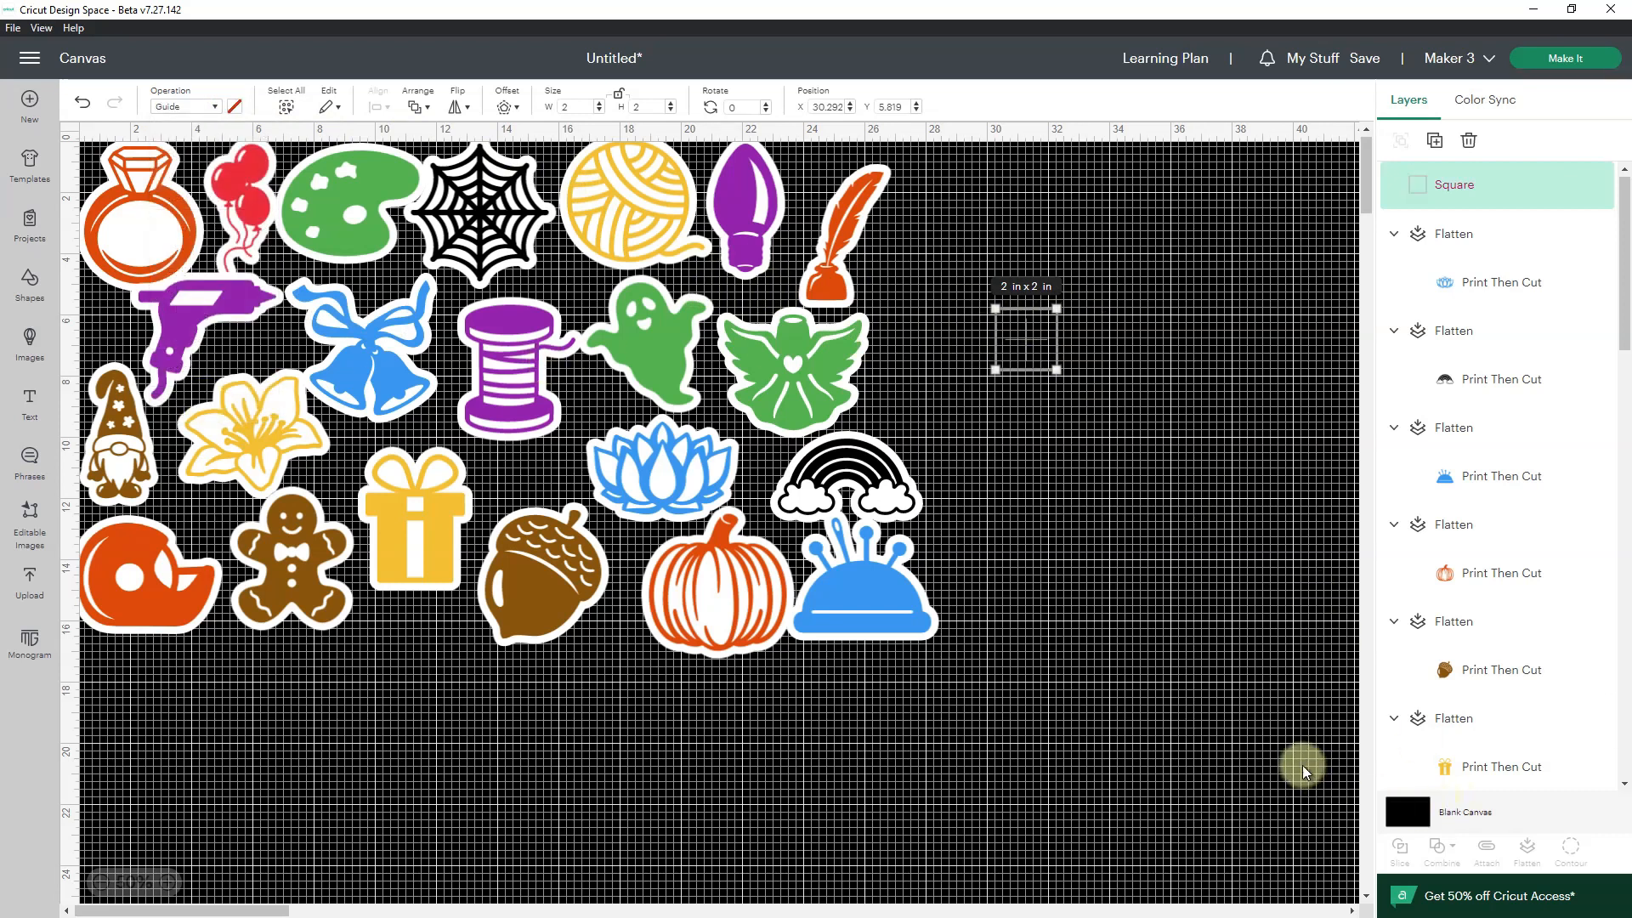
# Step: Set the canvas background color to light gray and select the guide square
pyautogui.click(1411, 812)
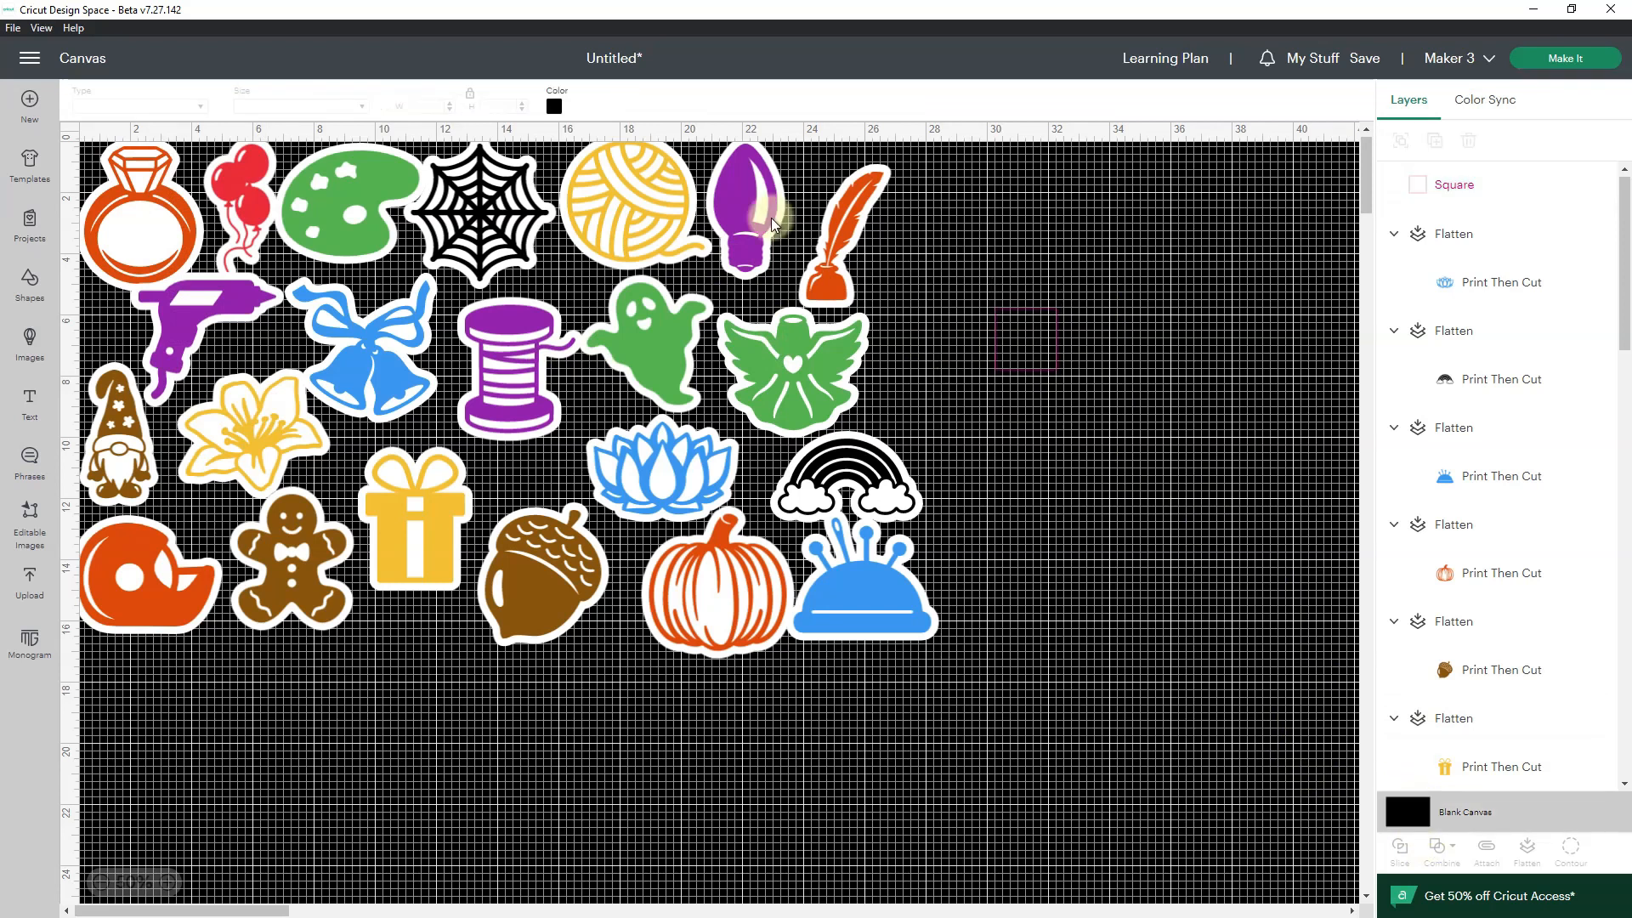
pyautogui.click(554, 106)
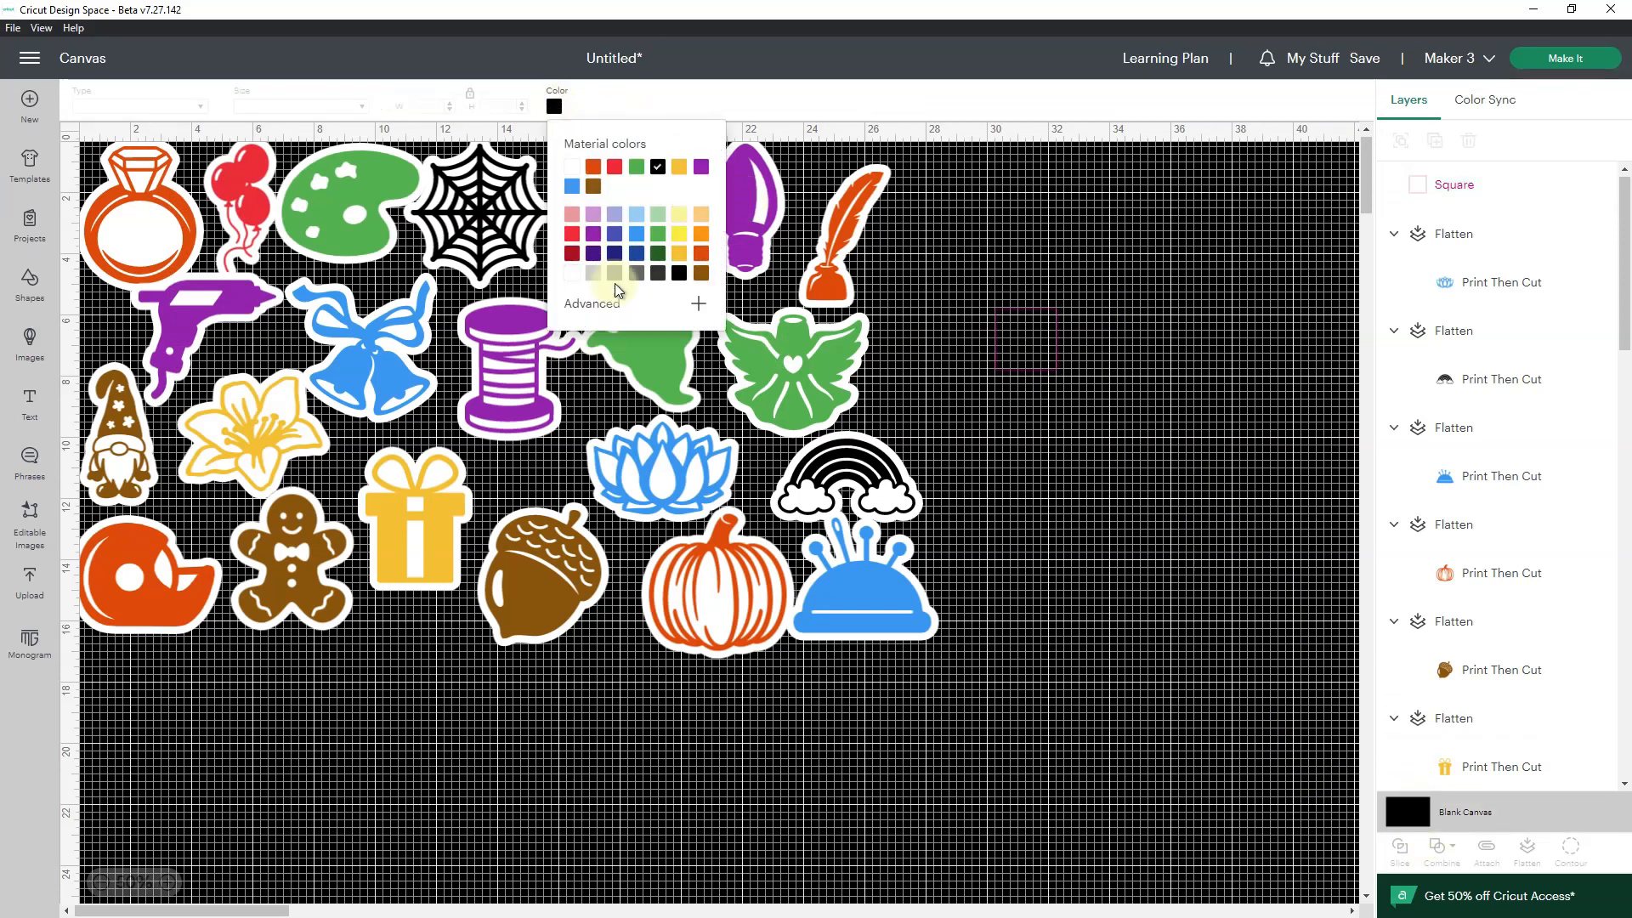
pyautogui.click(592, 273)
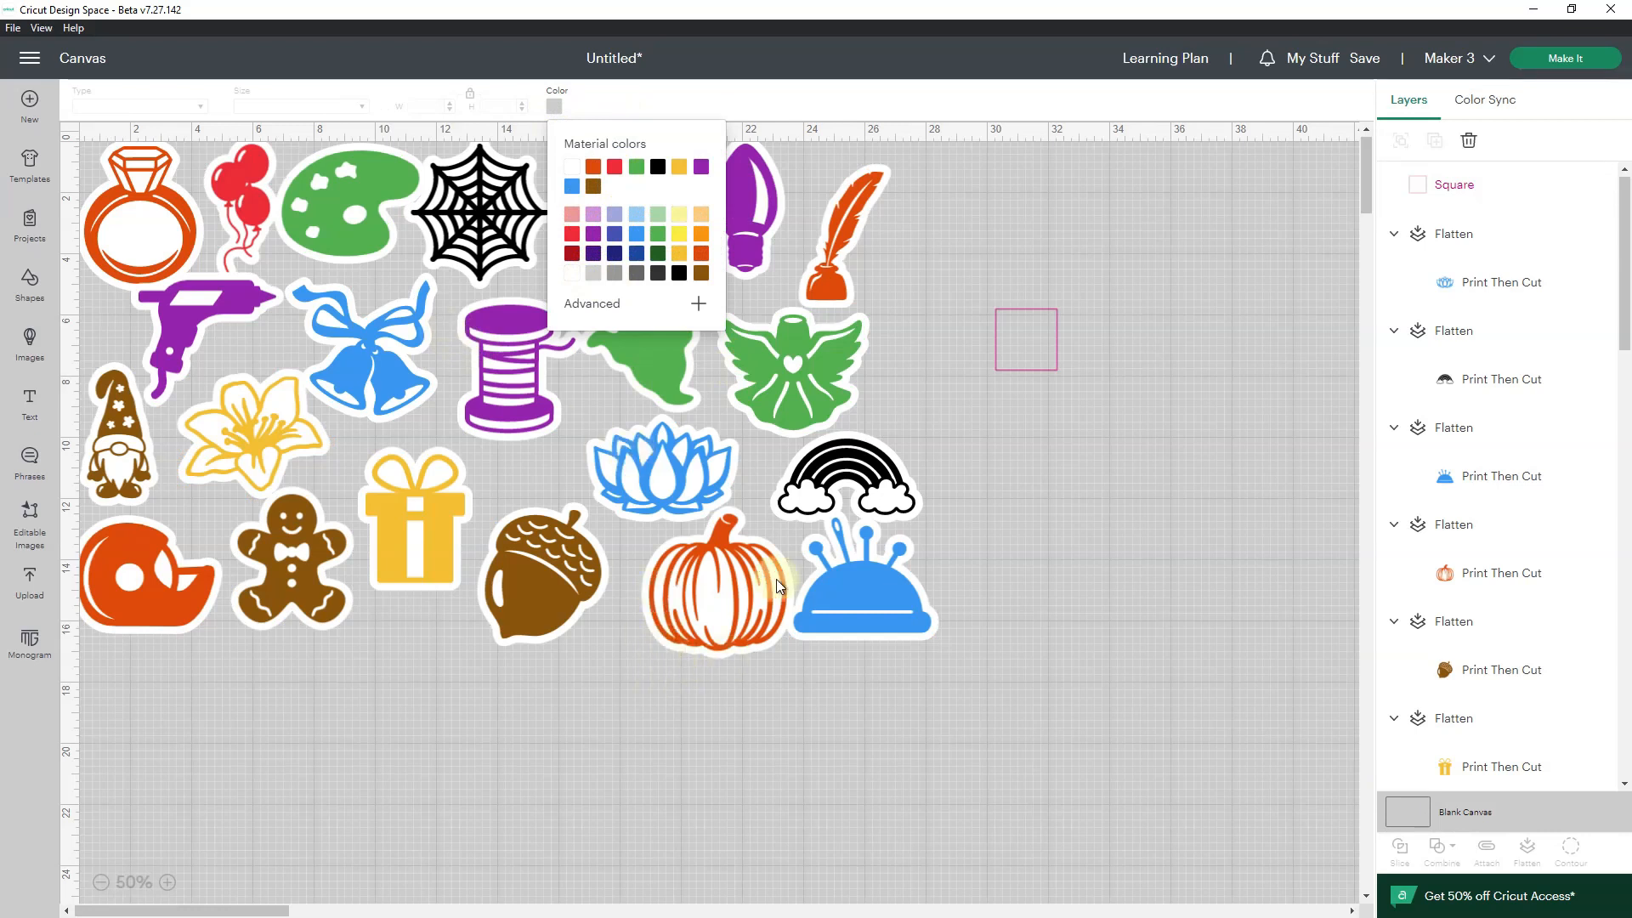
pyautogui.click(1027, 369)
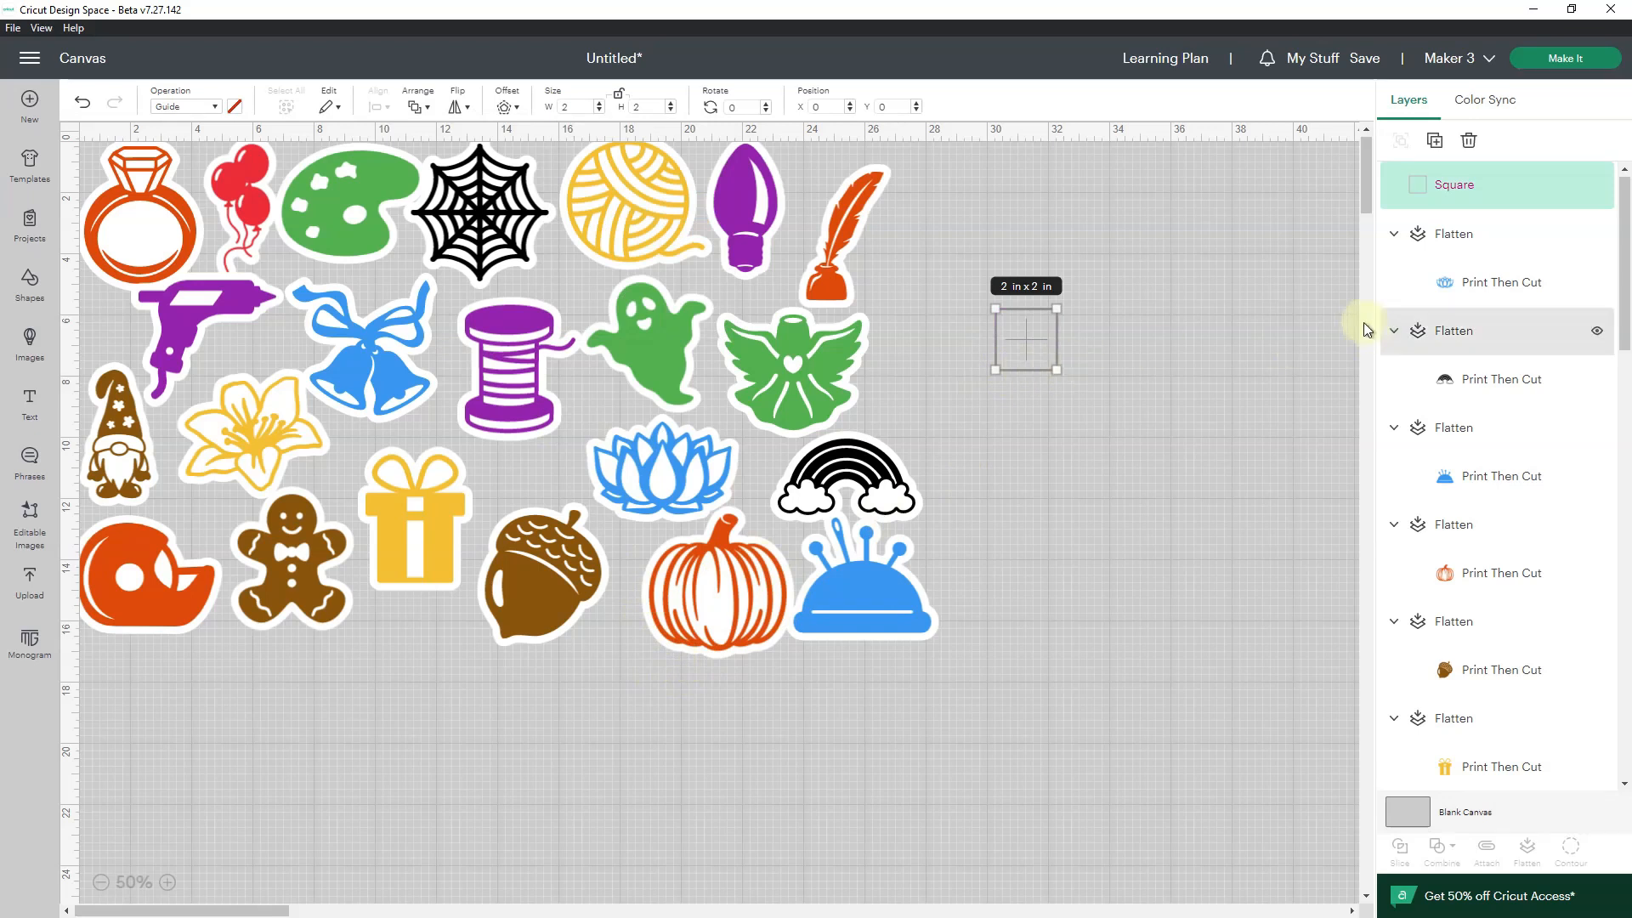
# Step: Check the Print Then Cut page size options for the Cricut Maker 3 in the settings, keeping 11.7 in x 16.5 in (A3)
pyautogui.click(32, 61)
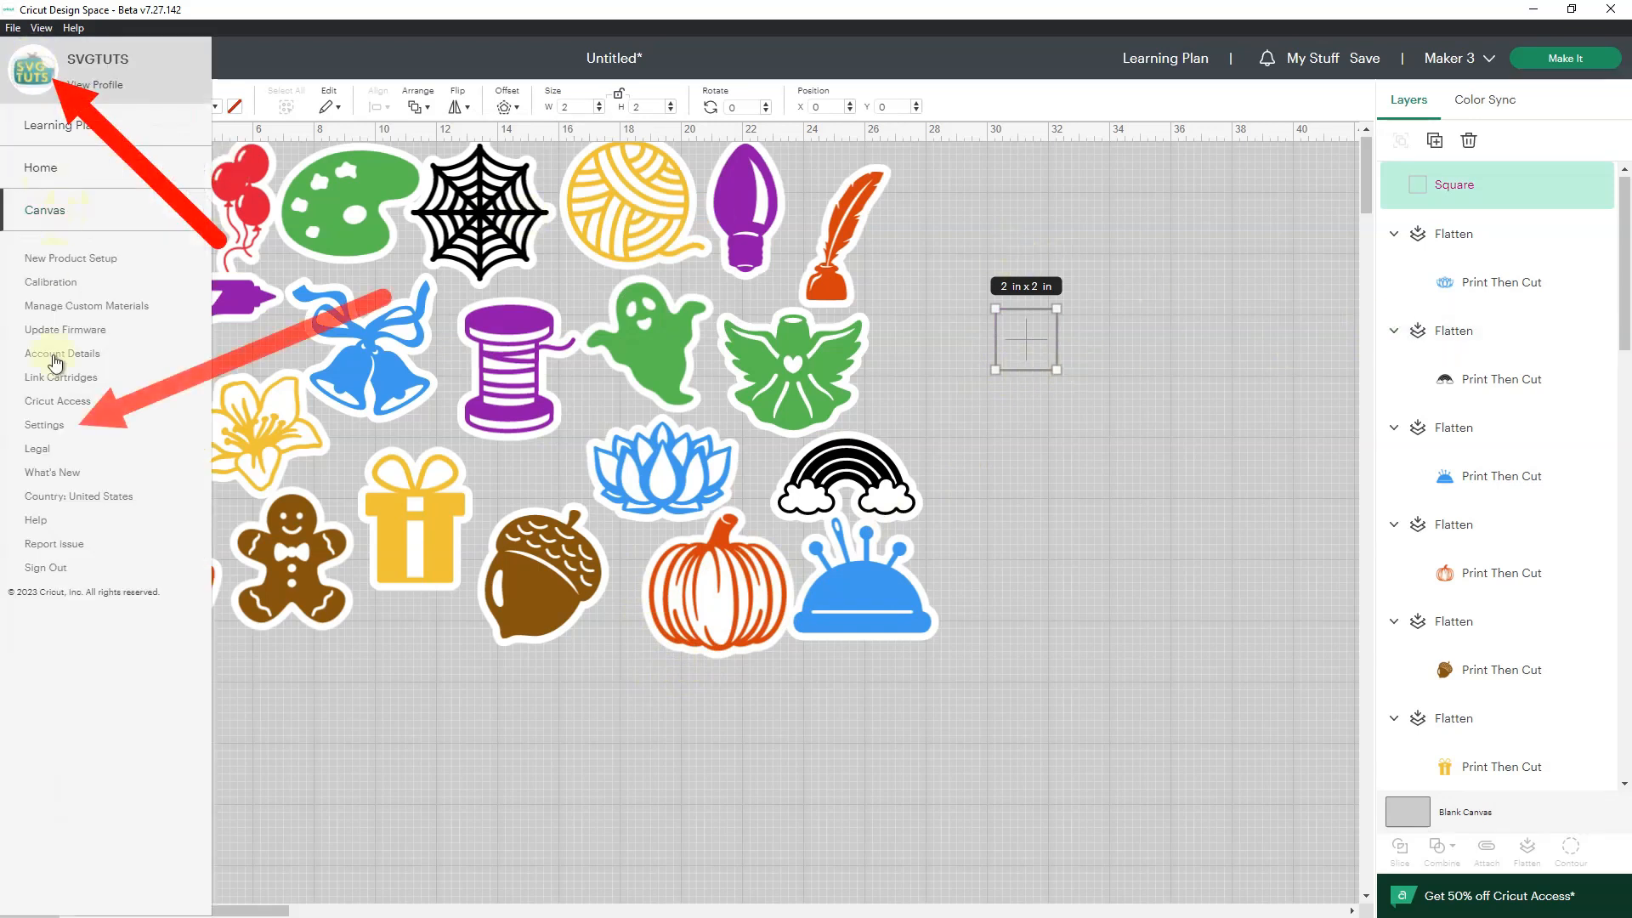
pyautogui.click(49, 427)
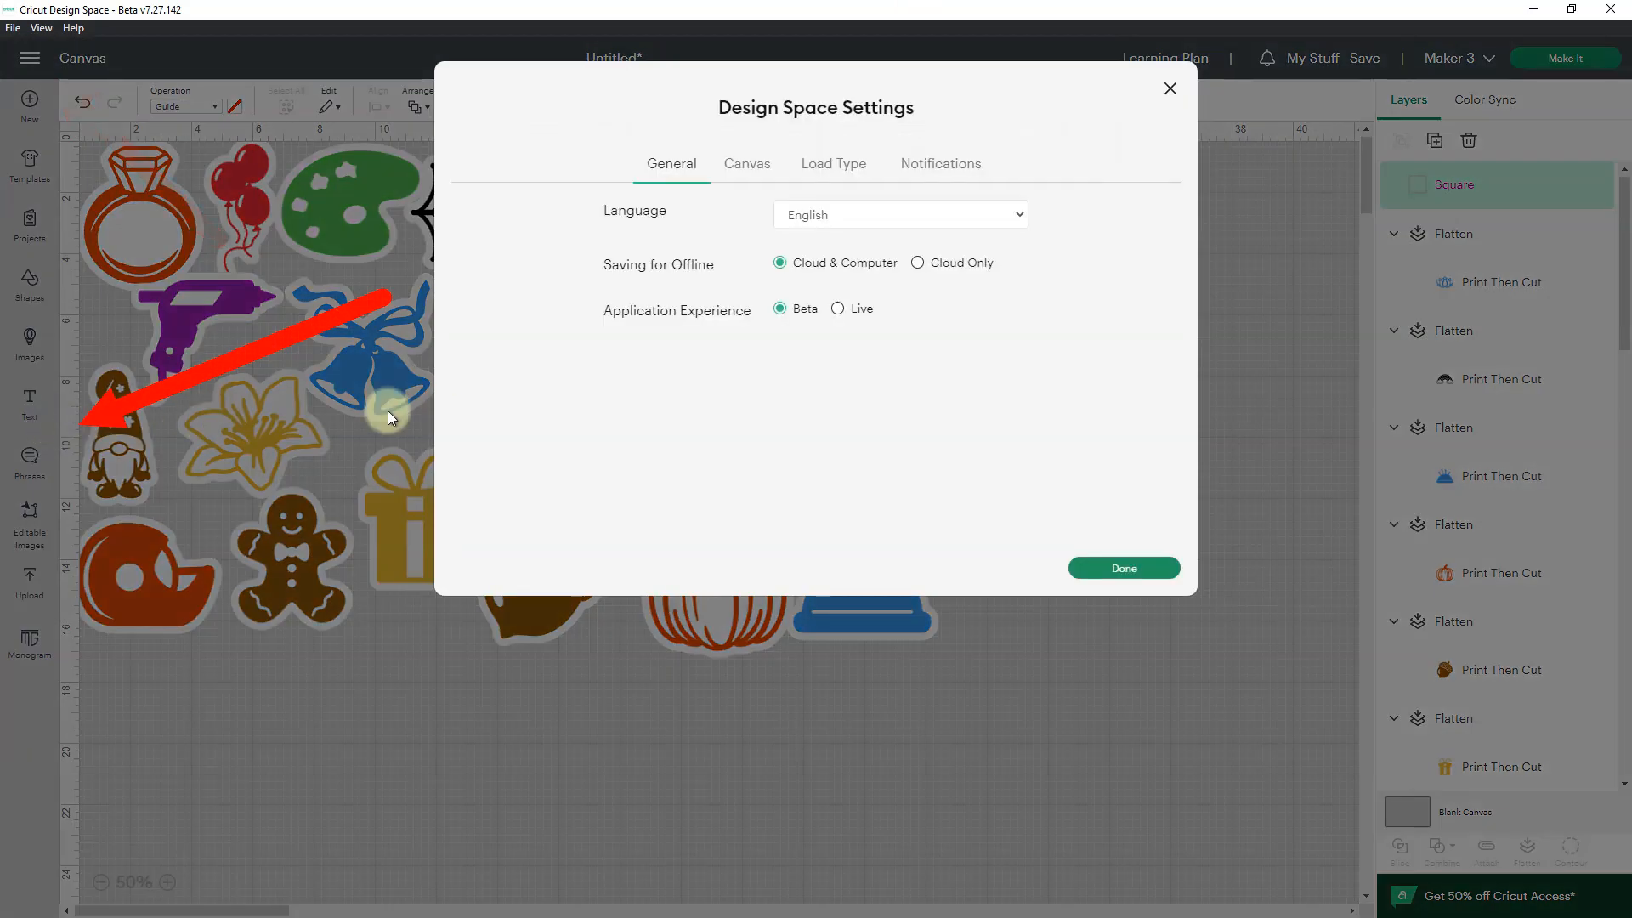
pyautogui.click(763, 168)
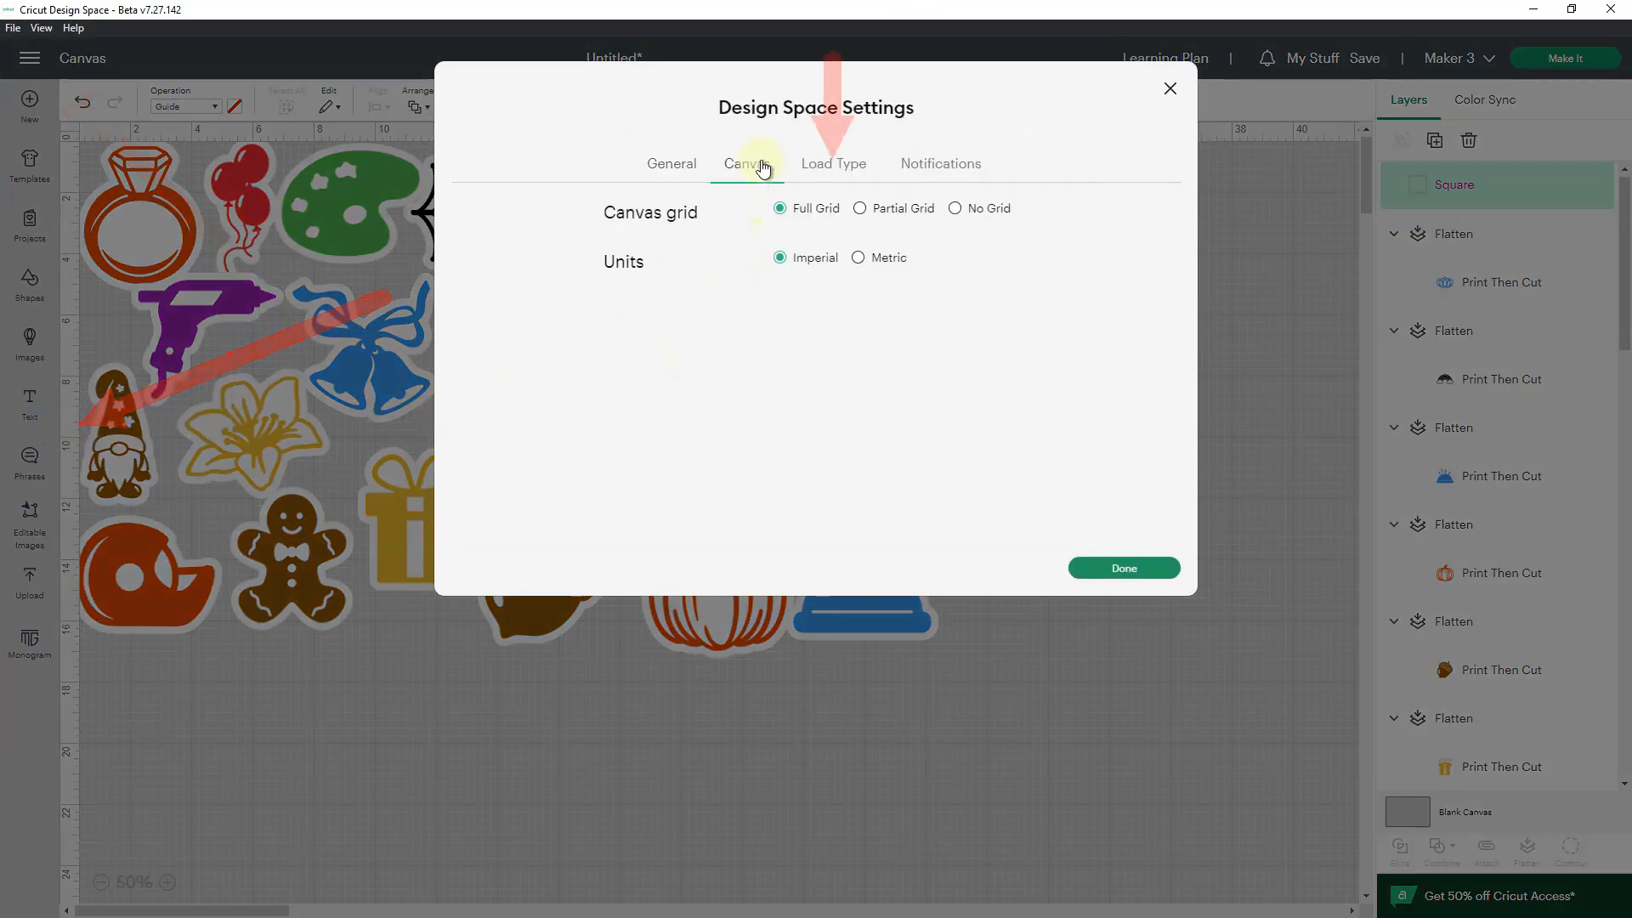
pyautogui.click(849, 181)
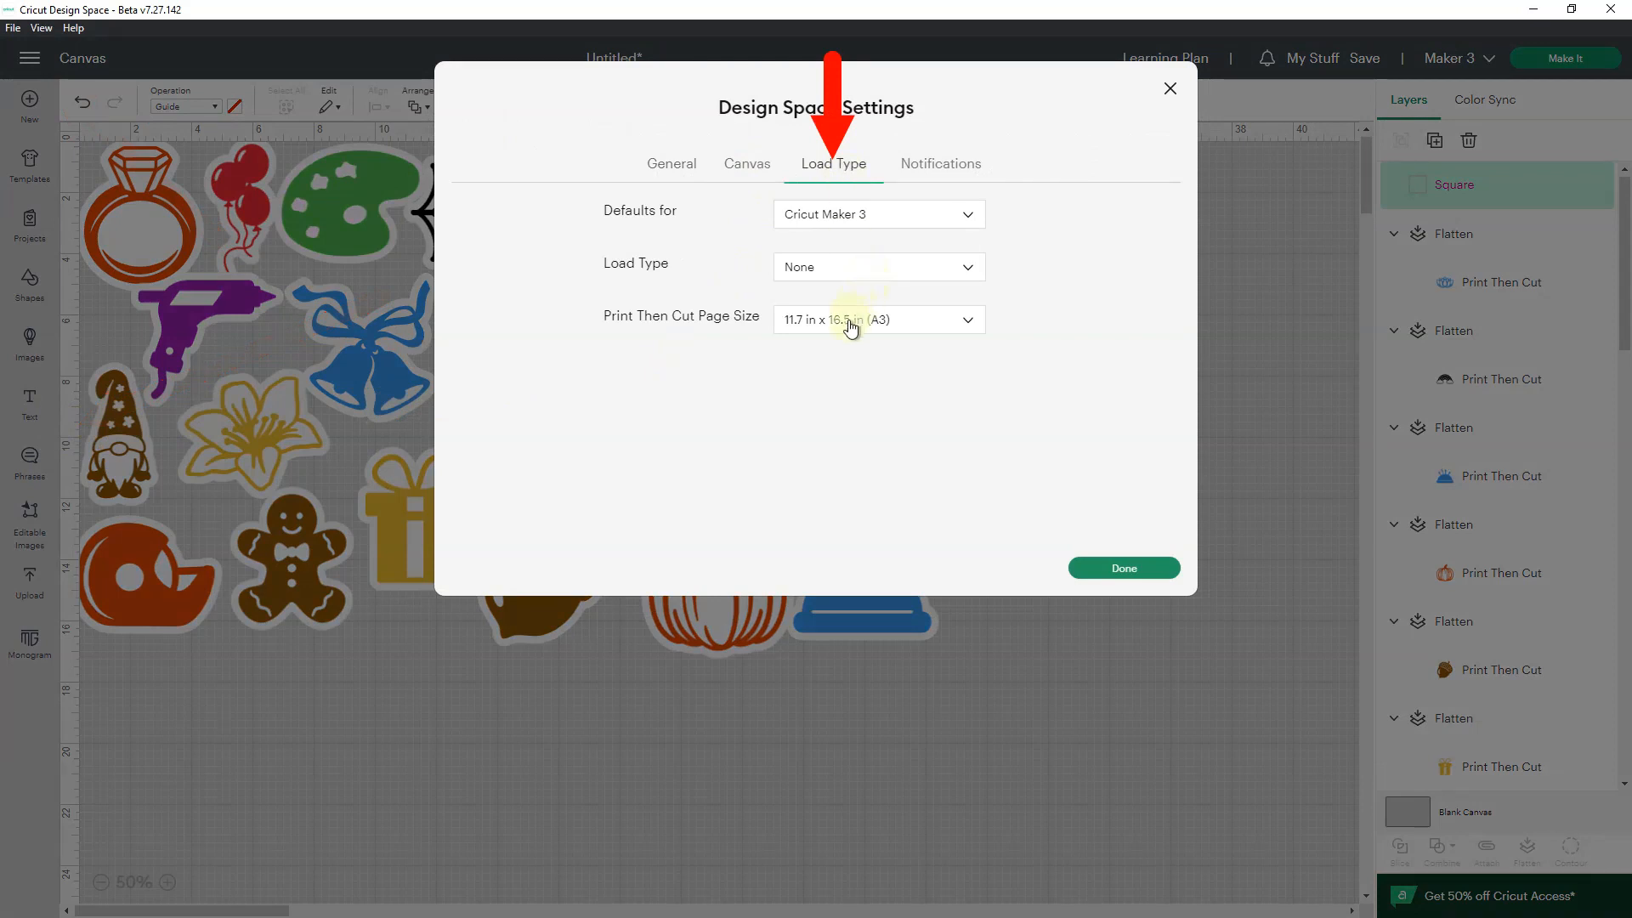
pyautogui.click(956, 330)
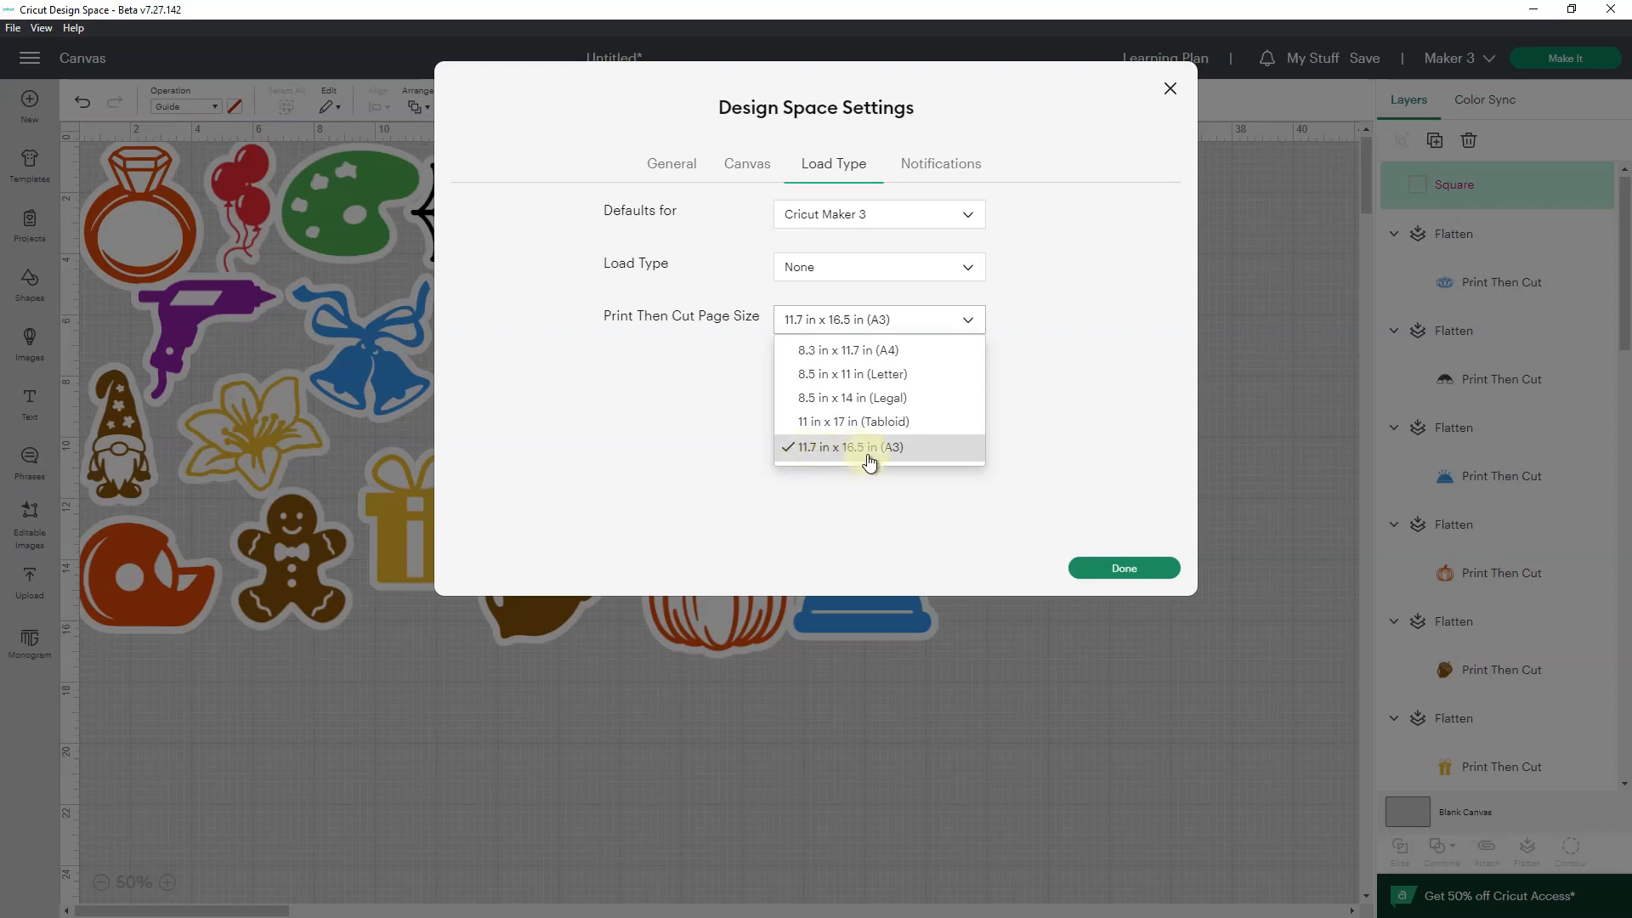
pyautogui.click(1114, 574)
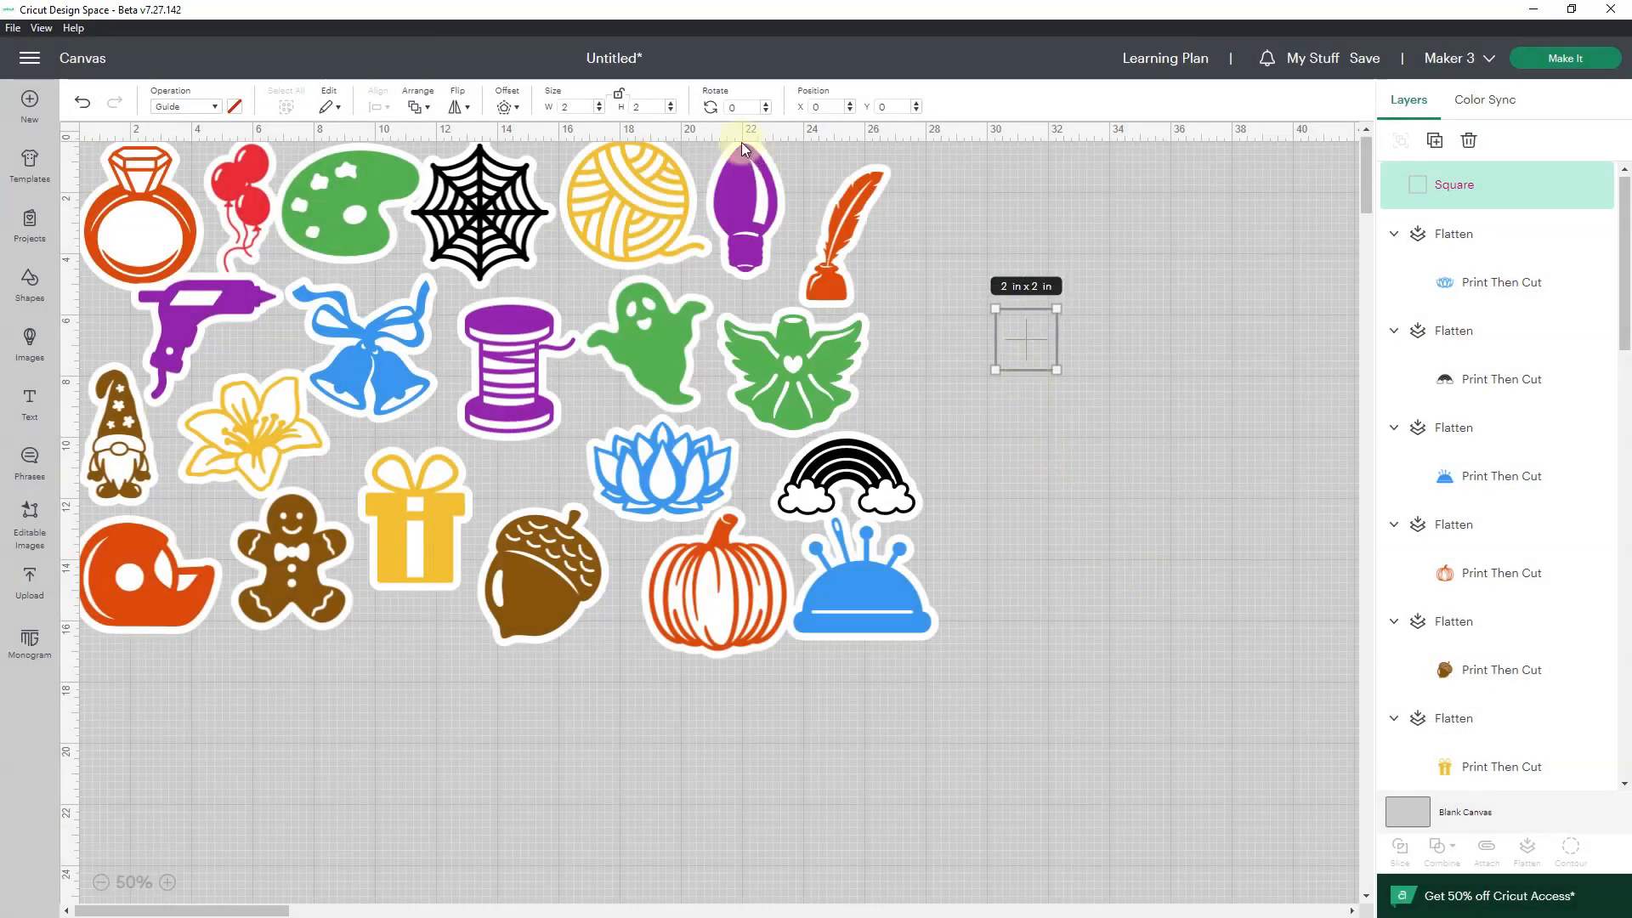
# Step: Resize the guide square to 11.7 in wide by 16.5 in high and place it beside the images at about X 28.35, Y 1.74
pyautogui.click(582, 104)
pyautogui.write('11')
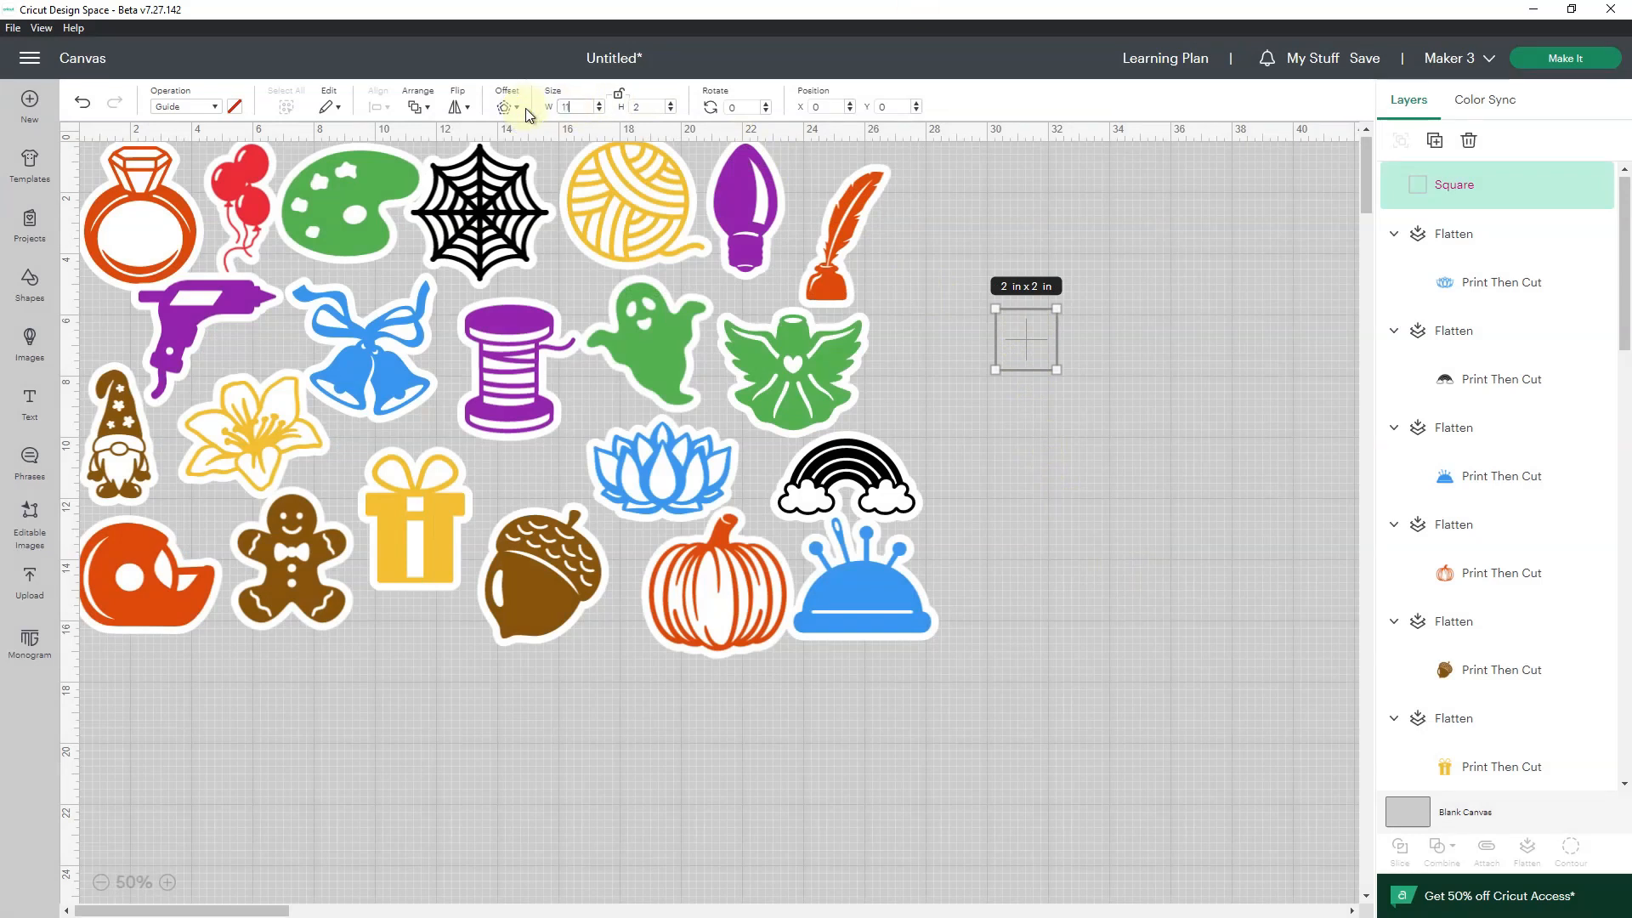
pyautogui.write('.7')
pyautogui.press('Return')
pyautogui.write('16.5')
pyautogui.press('Return')
pyautogui.moveTo(1079, 484); pyautogui.dragTo(1046, 374)
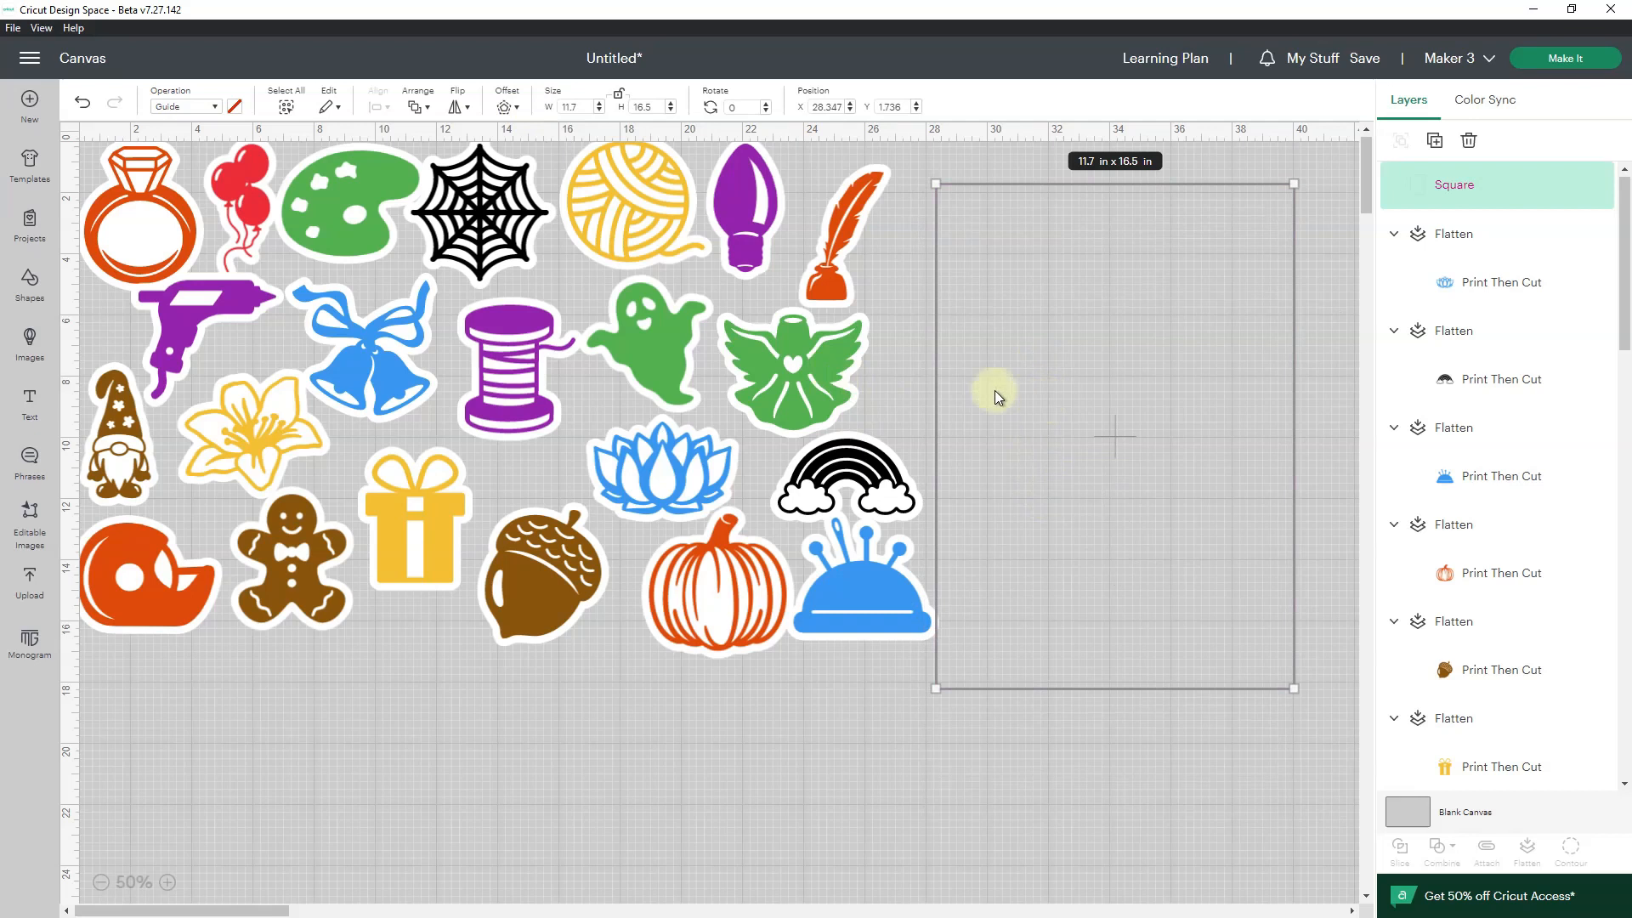
pyautogui.moveTo(1062, 307); pyautogui.dragTo(1064, 311)
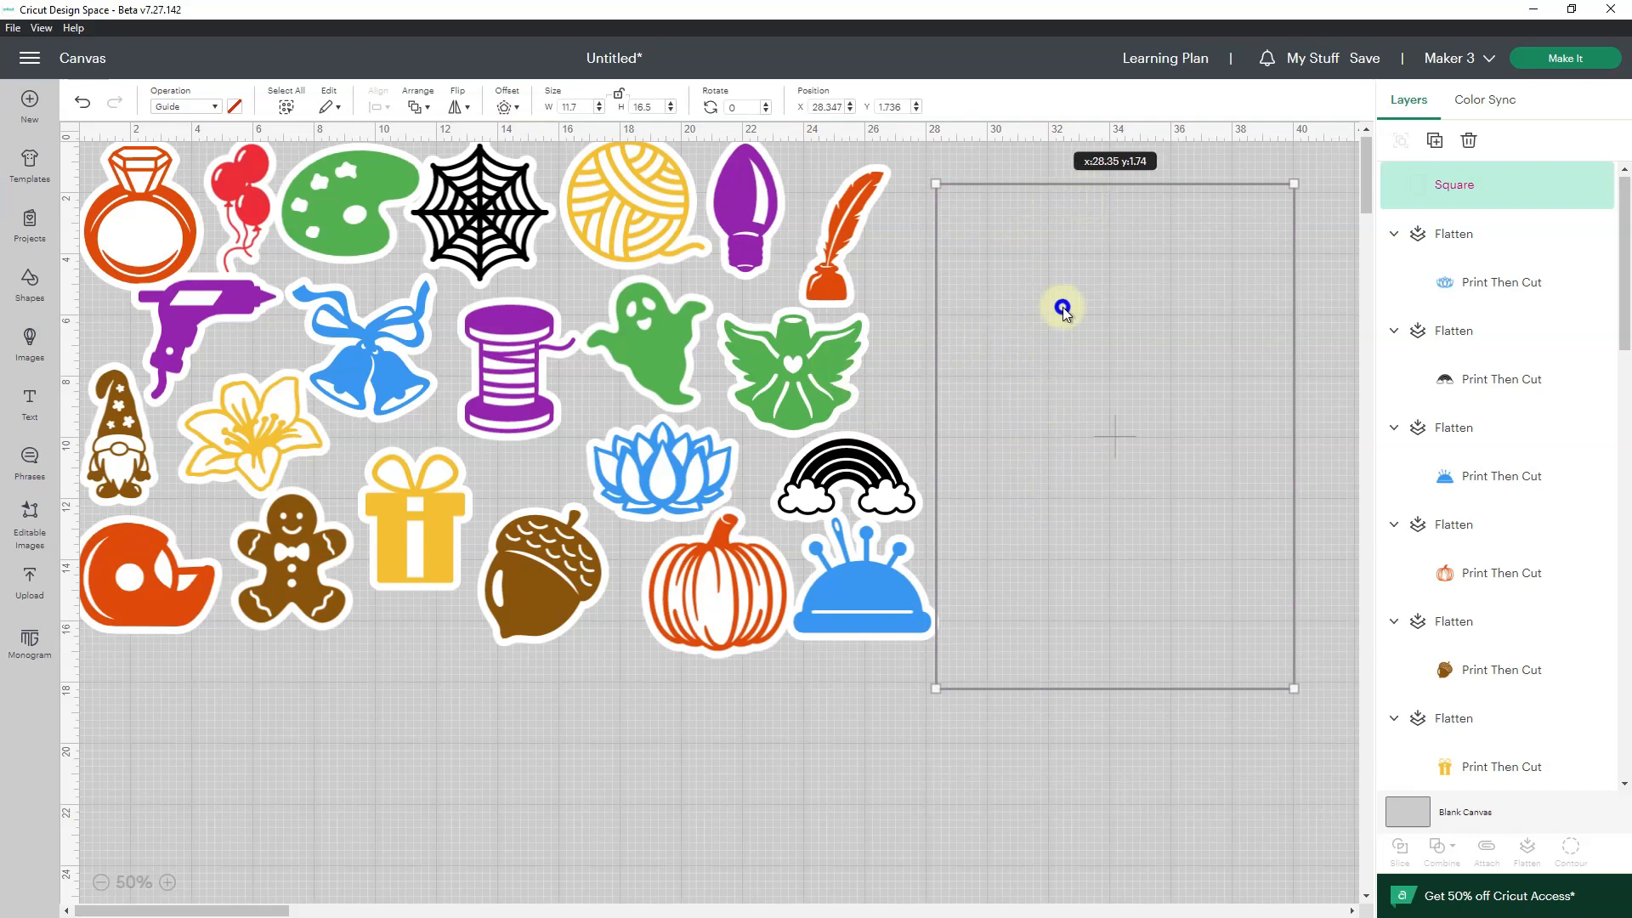
pyautogui.click(840, 711)
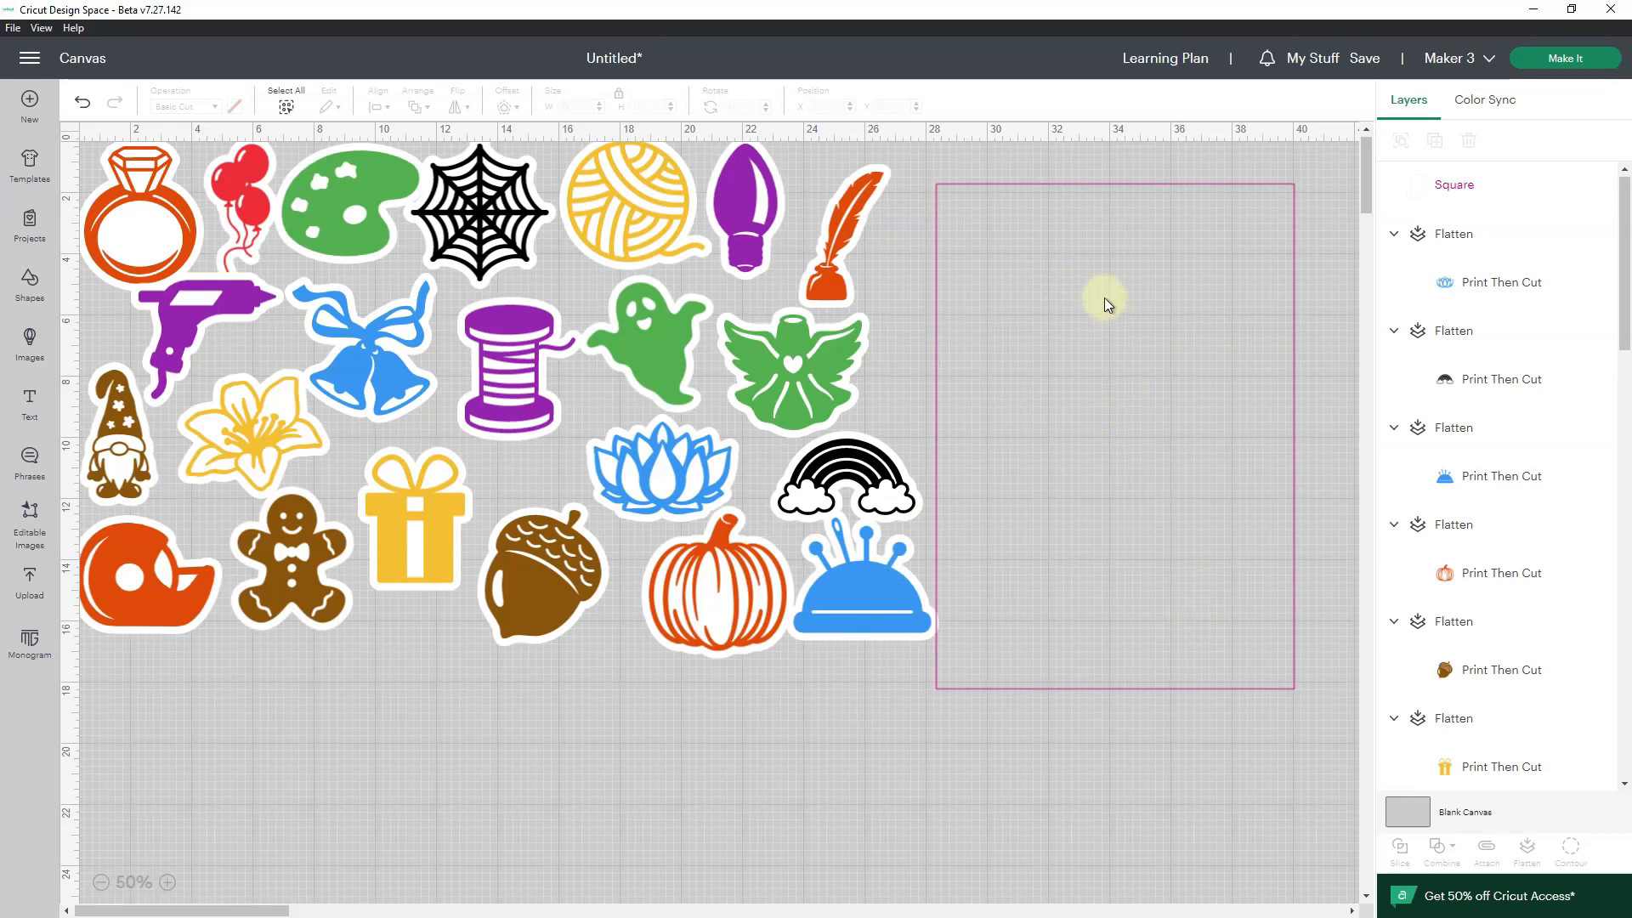
# Step: Rotate the guide rectangle to 270 degrees so it lies horizontally, and move it slightly lower on the canvas
pyautogui.click(940, 207)
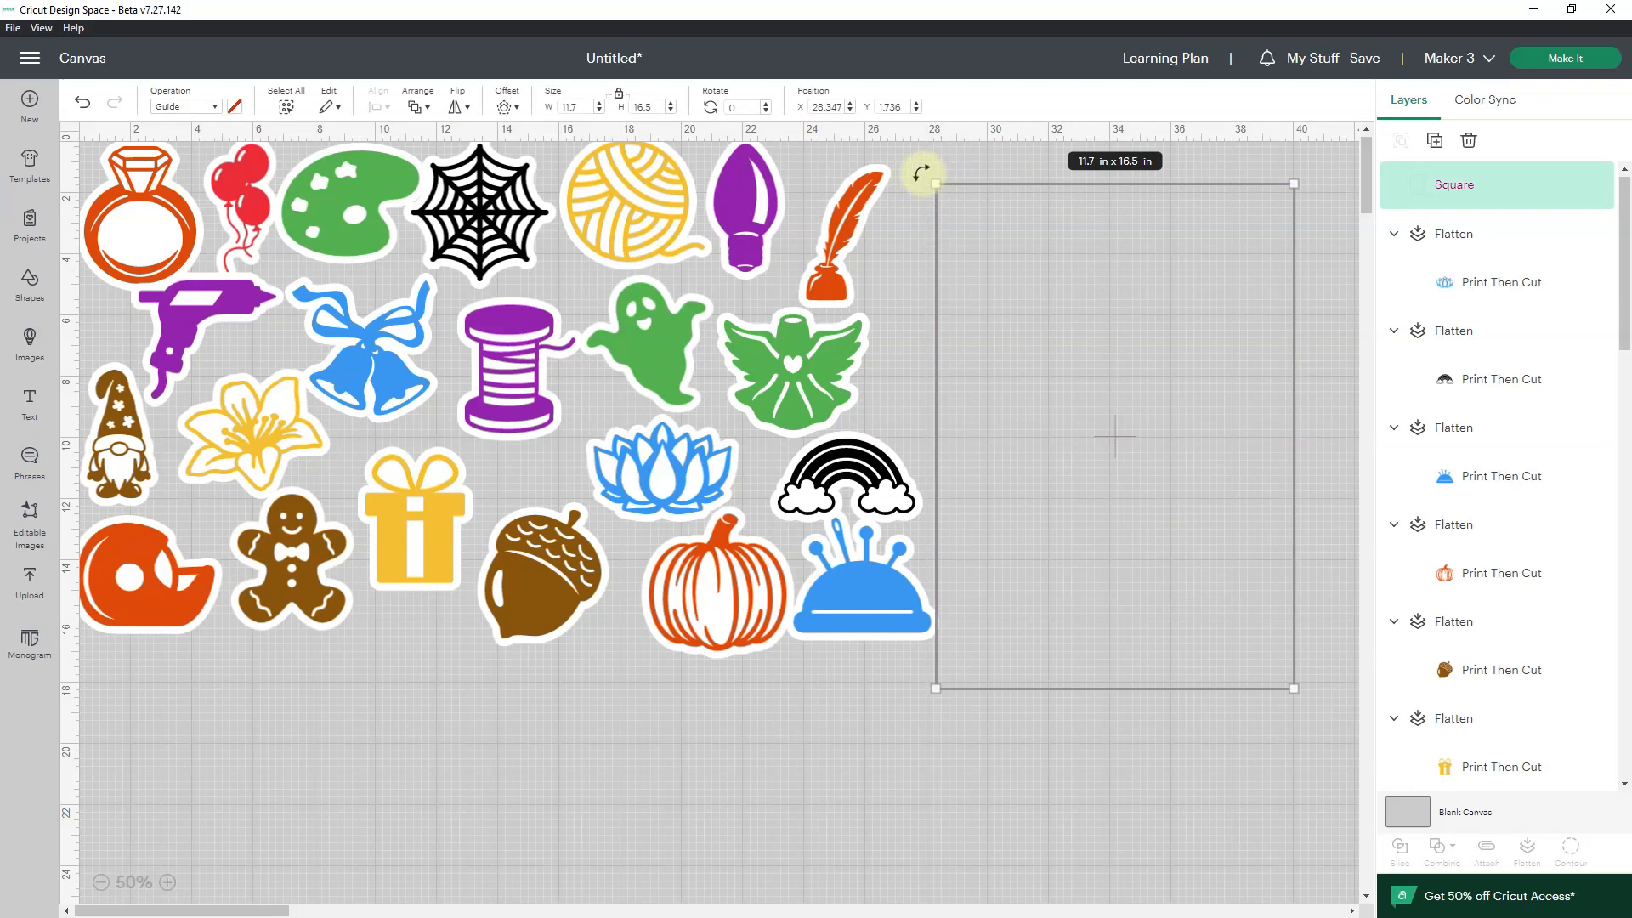
pyautogui.moveTo(920, 173); pyautogui.dragTo(1100, 539)
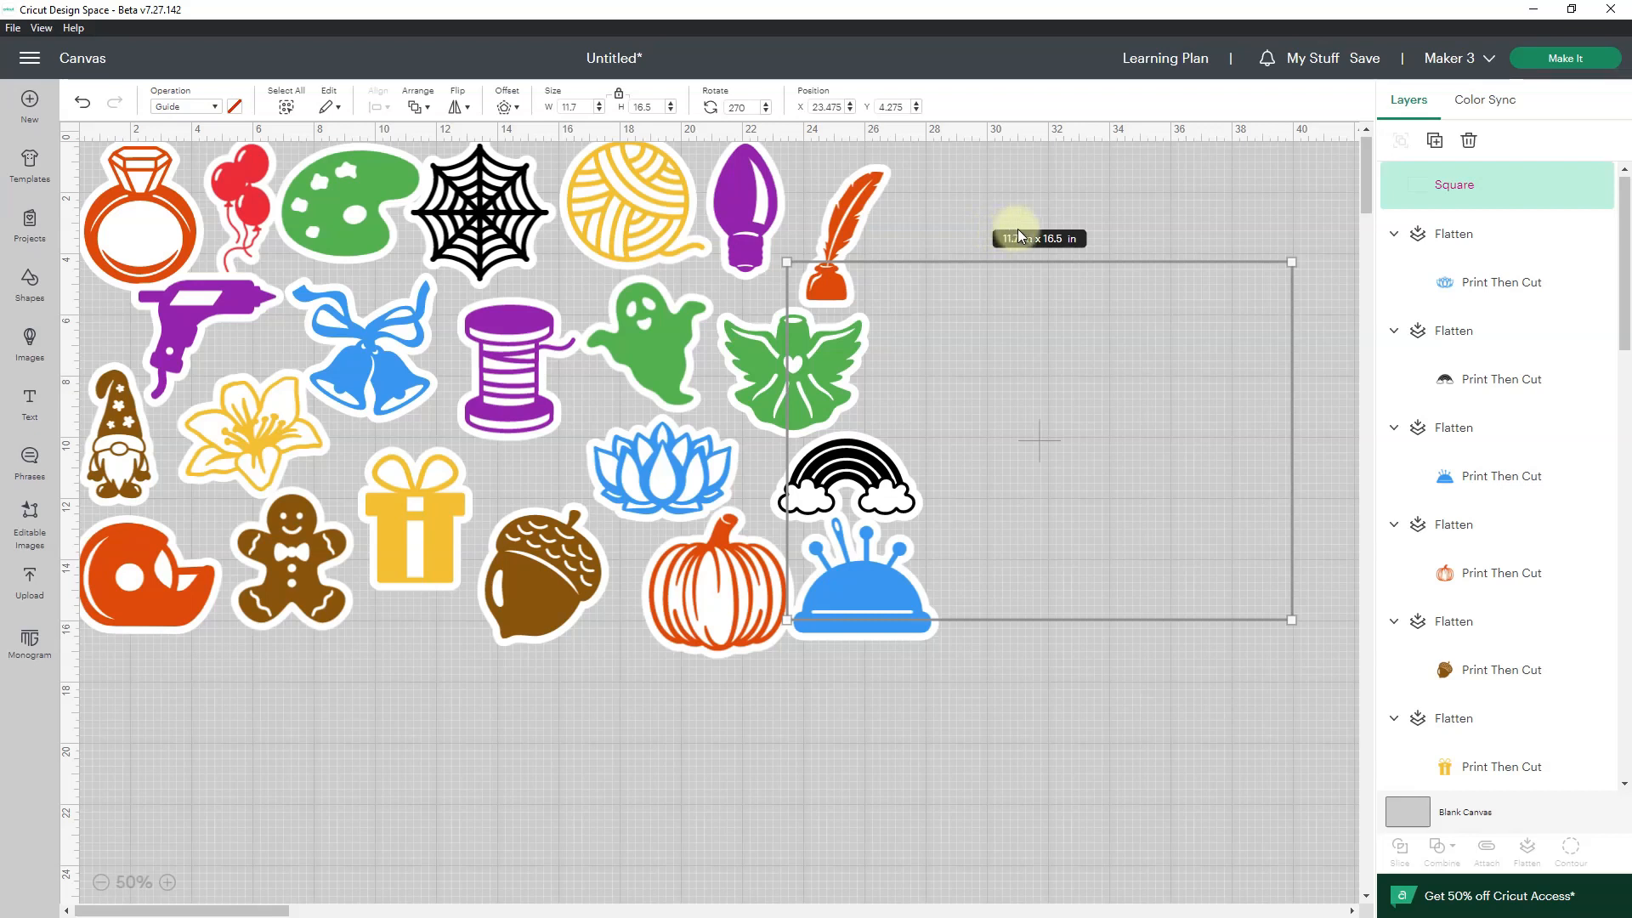
pyautogui.moveTo(1069, 316); pyautogui.dragTo(1064, 411)
# Step: Shrink the flattened images and arrange them in four rows inside the horizontal guide rectangle
pyautogui.click(115, 287)
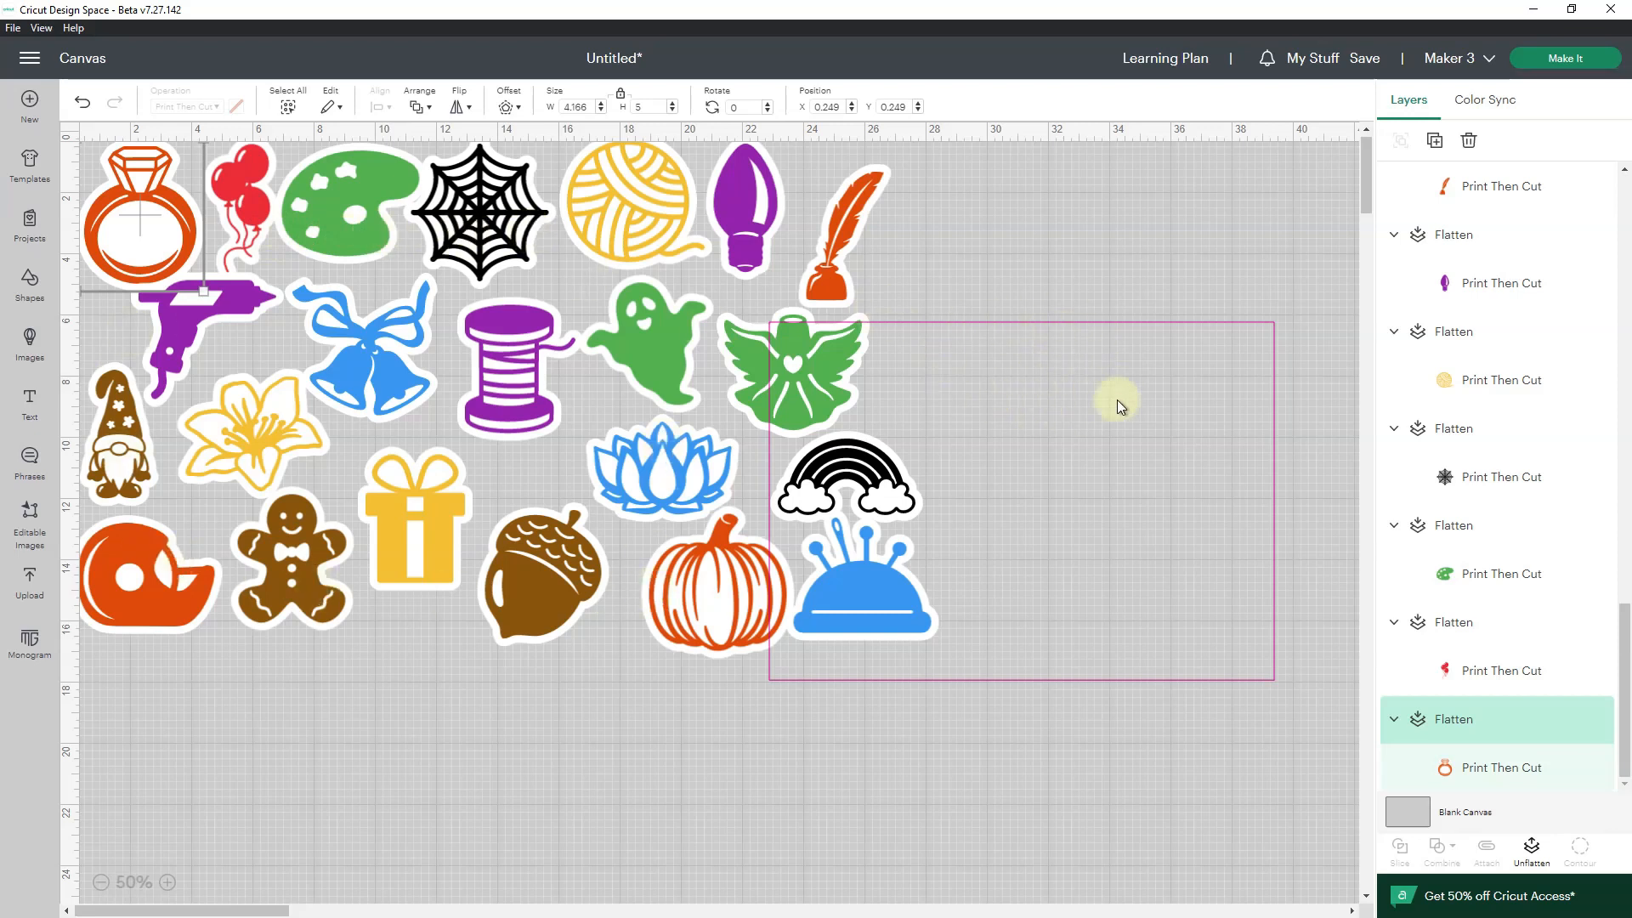
pyautogui.click(1049, 442)
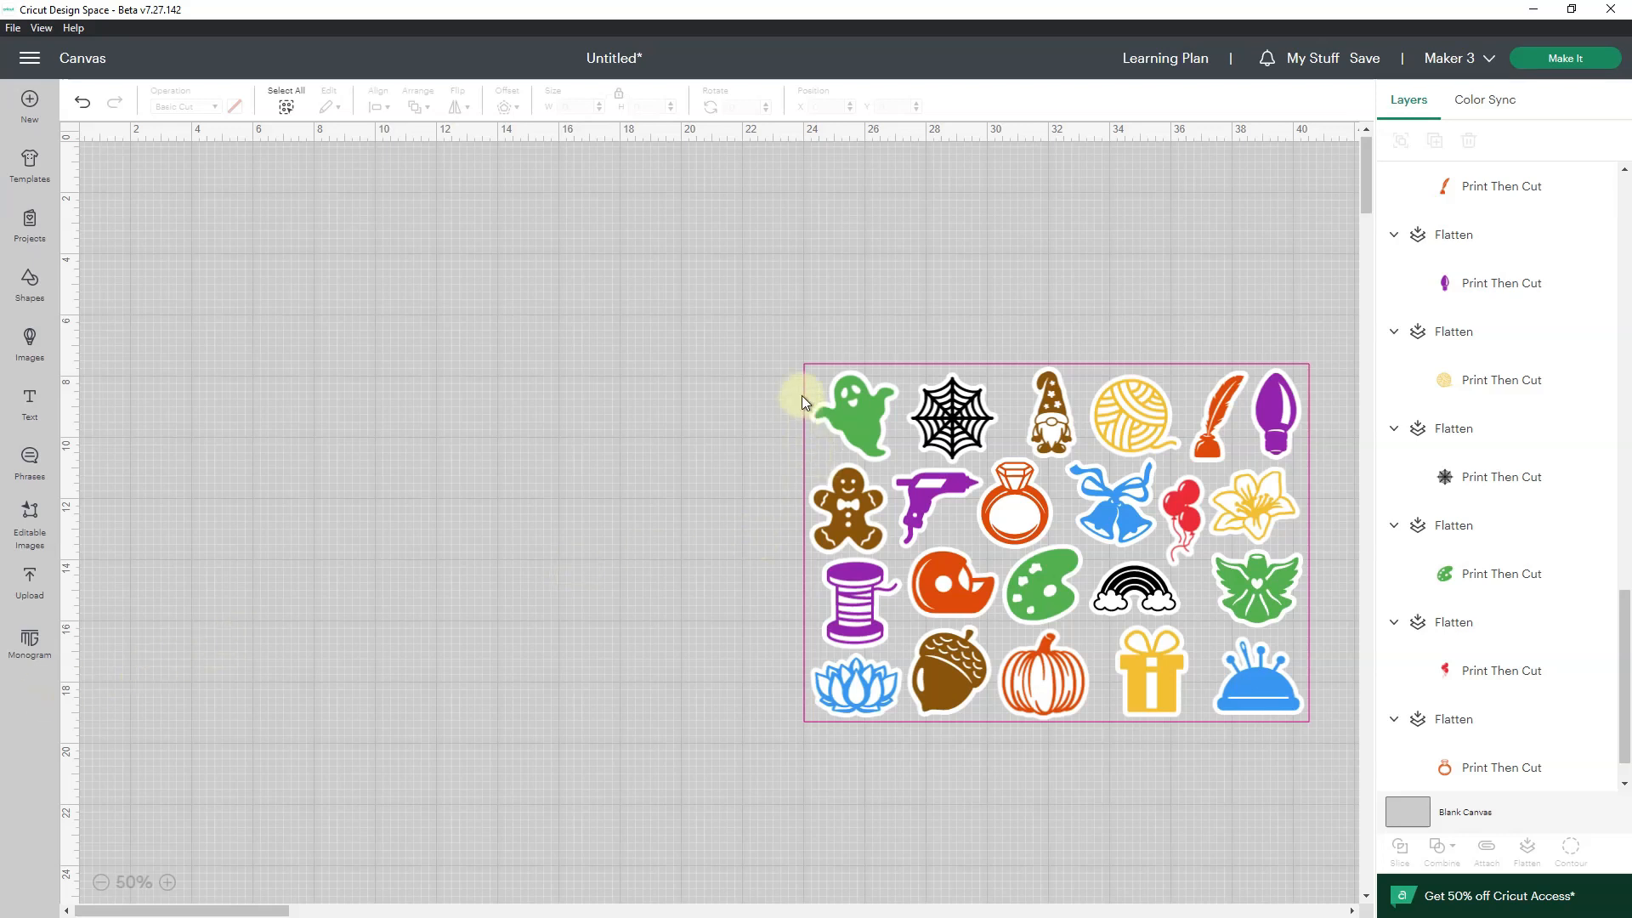
# Step: Check the sizes of the guide rectangle and the flattened images in its first row by selecting them individually
pyautogui.click(1023, 373)
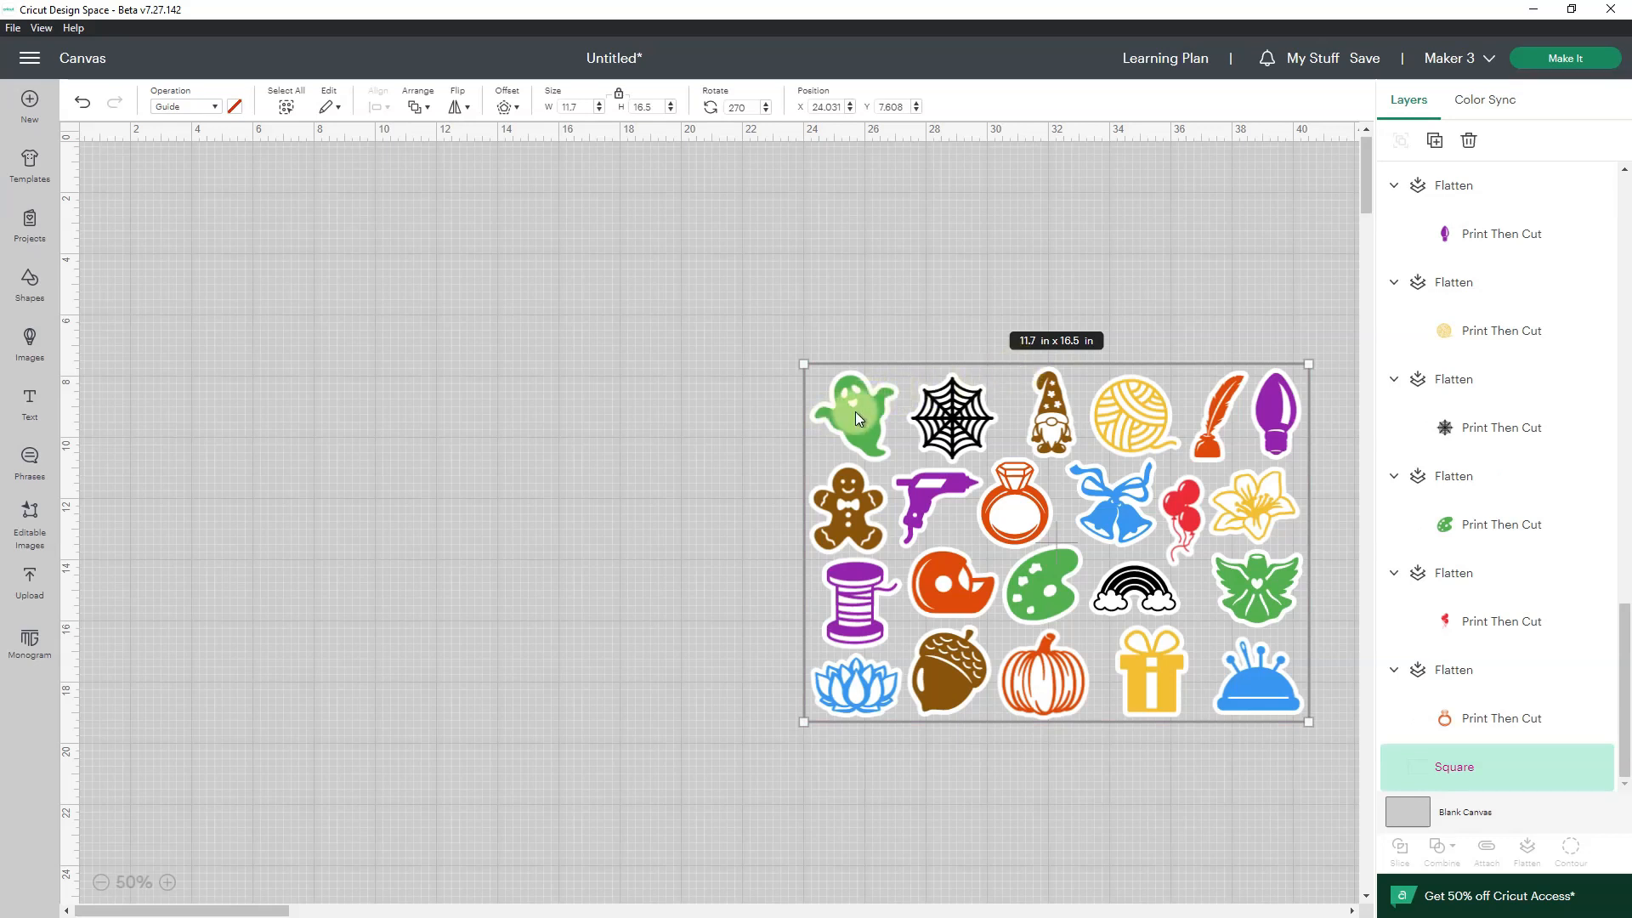
pyautogui.click(742, 379)
pyautogui.click(834, 399)
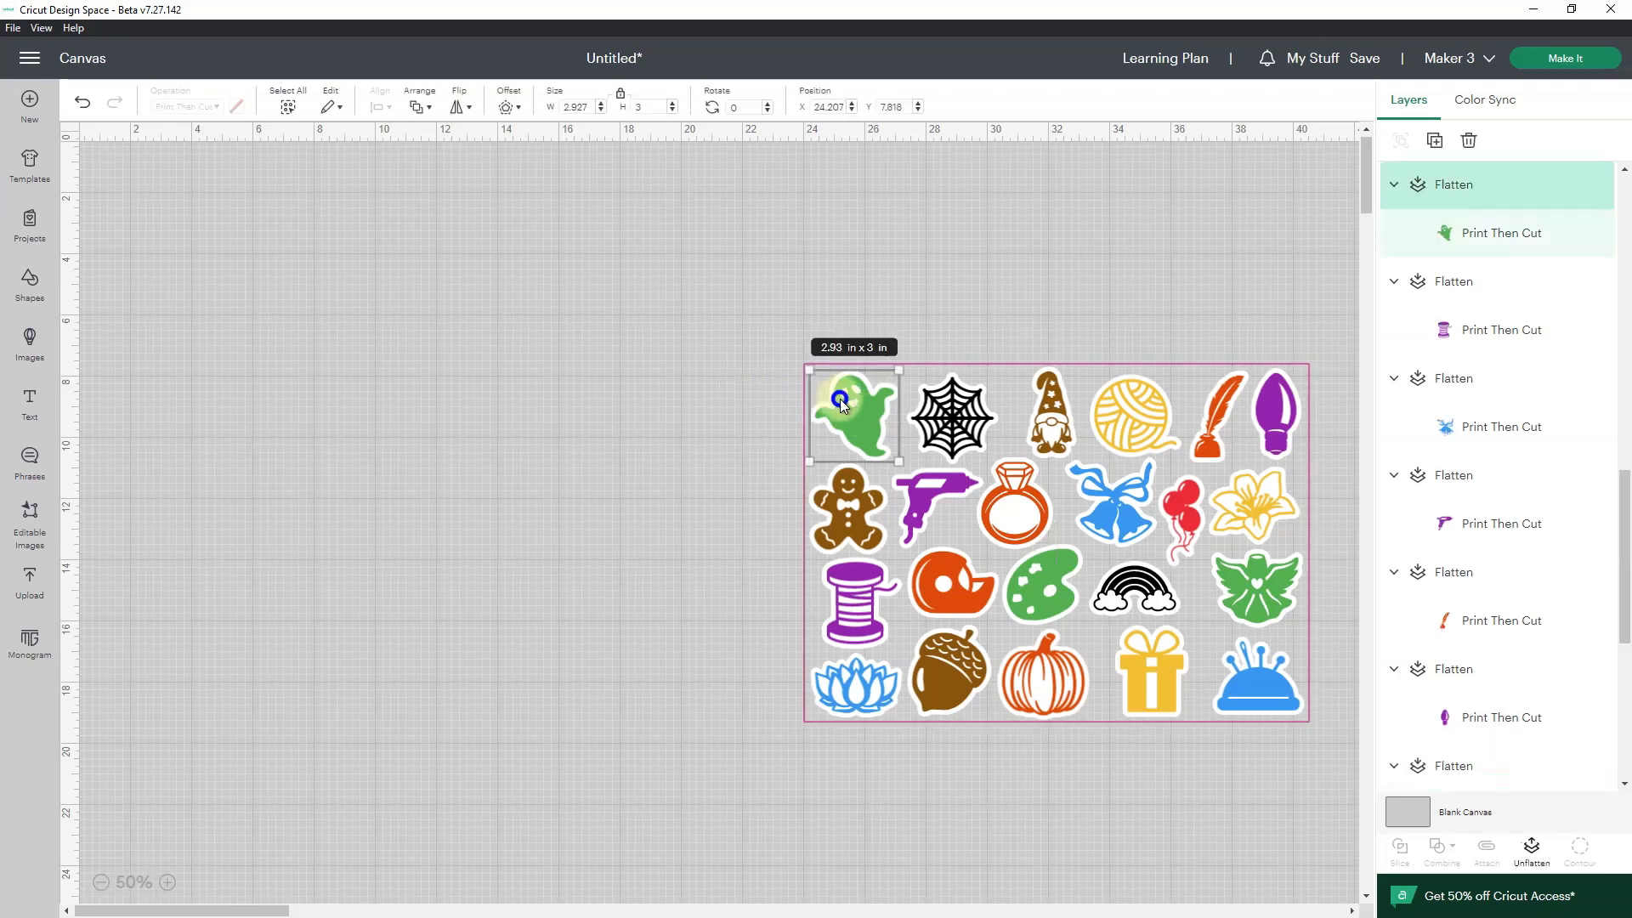
pyautogui.click(968, 417)
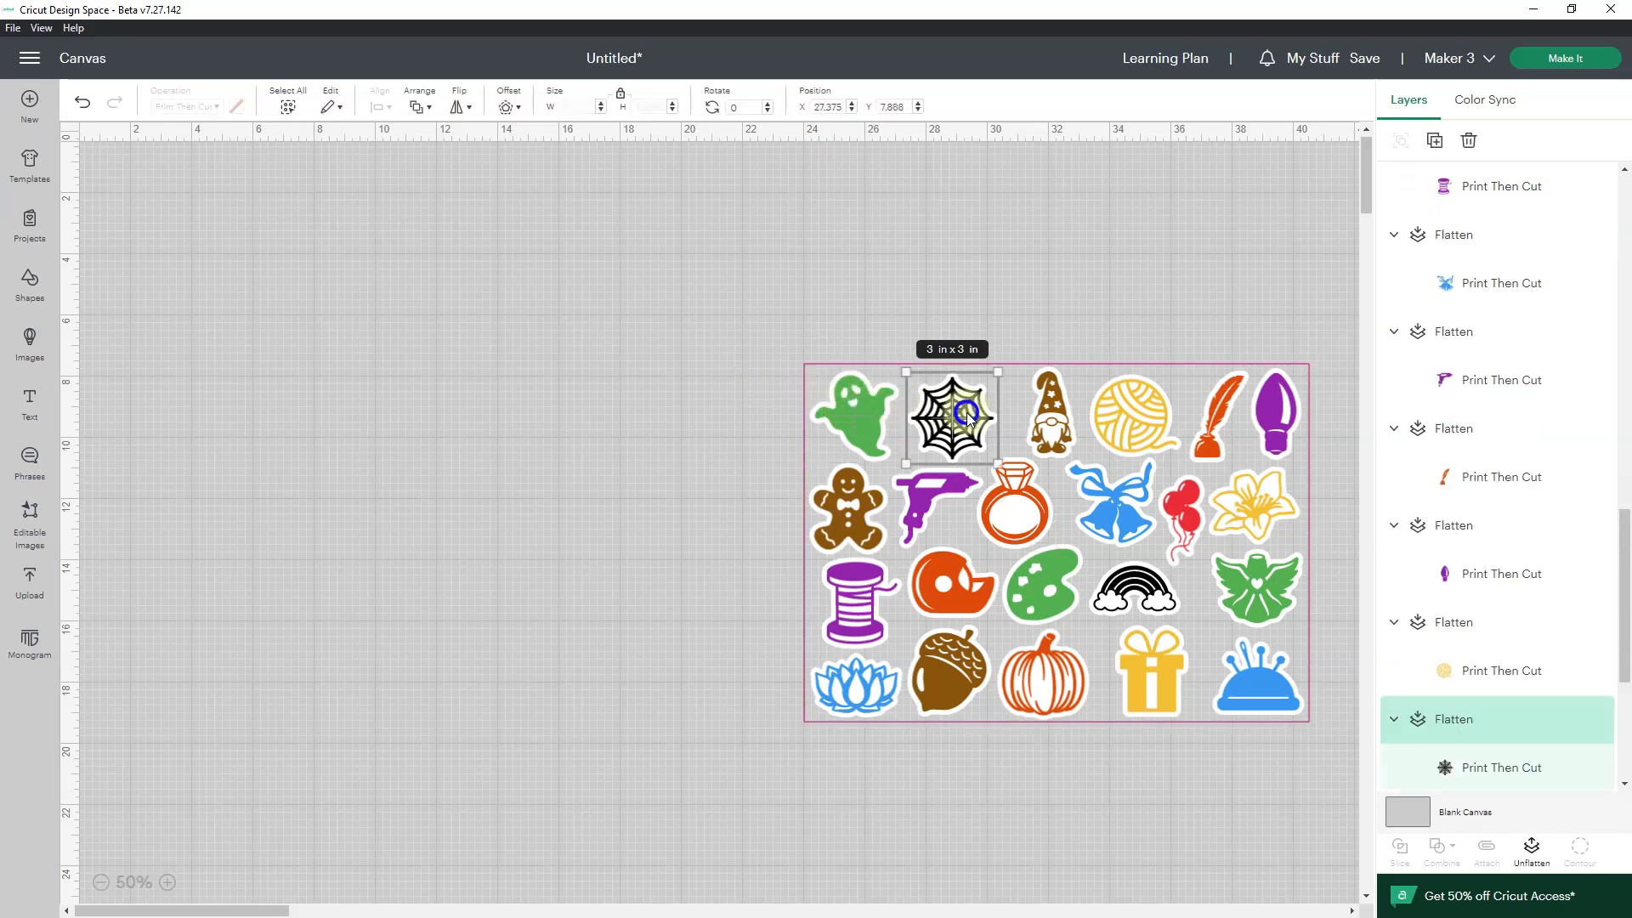
pyautogui.click(1051, 415)
pyautogui.click(1127, 415)
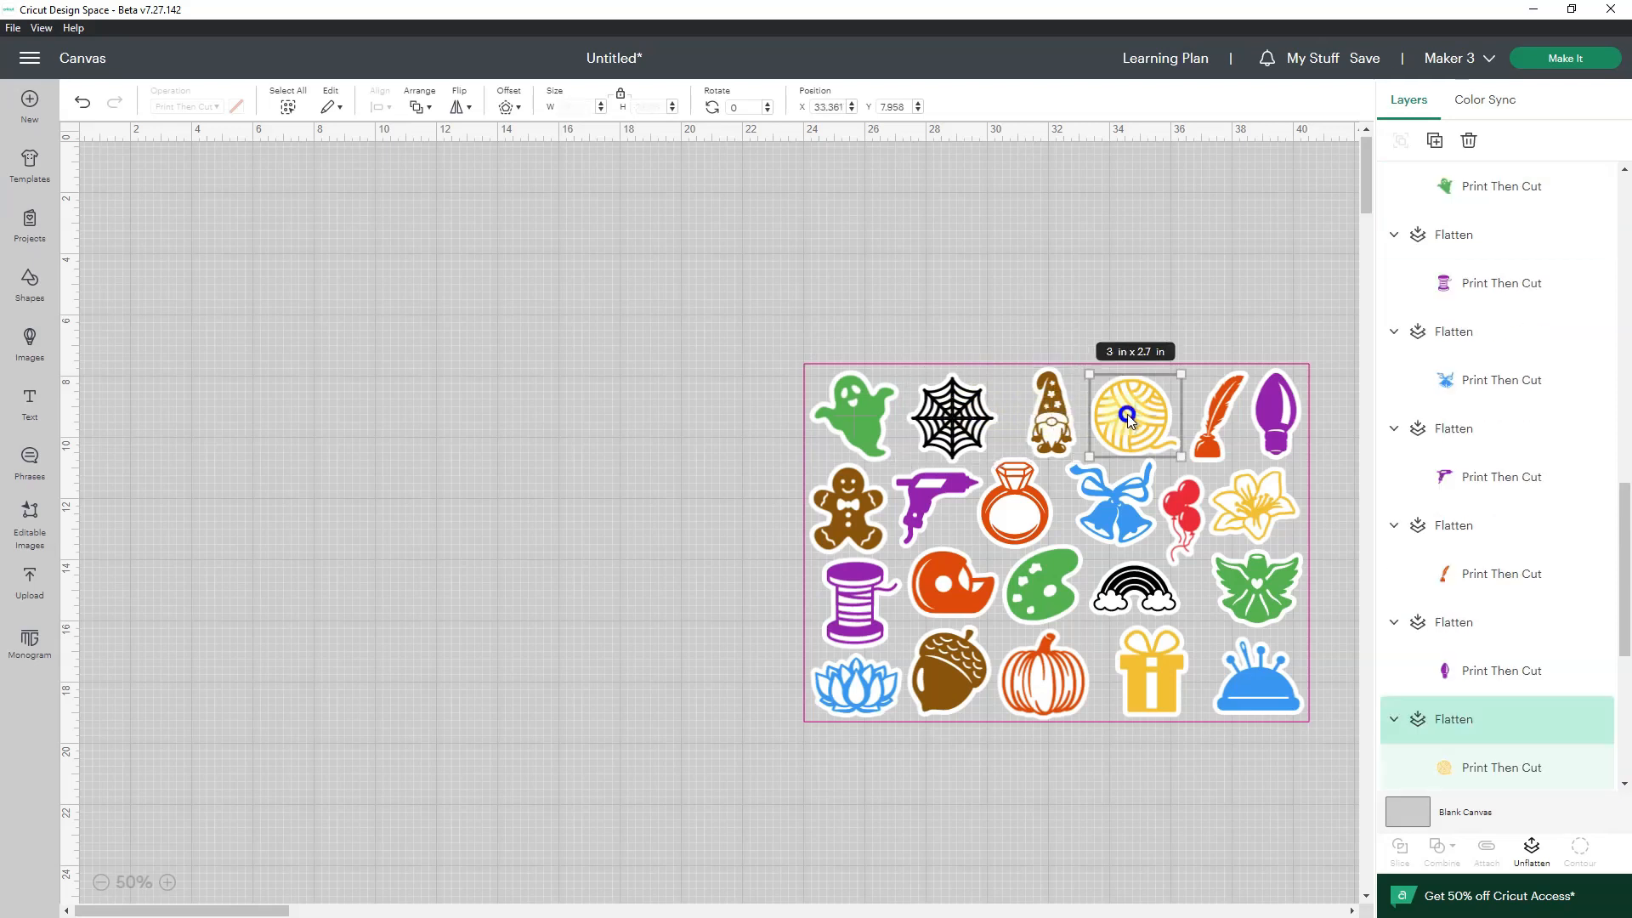
pyautogui.click(1221, 413)
pyautogui.click(1278, 414)
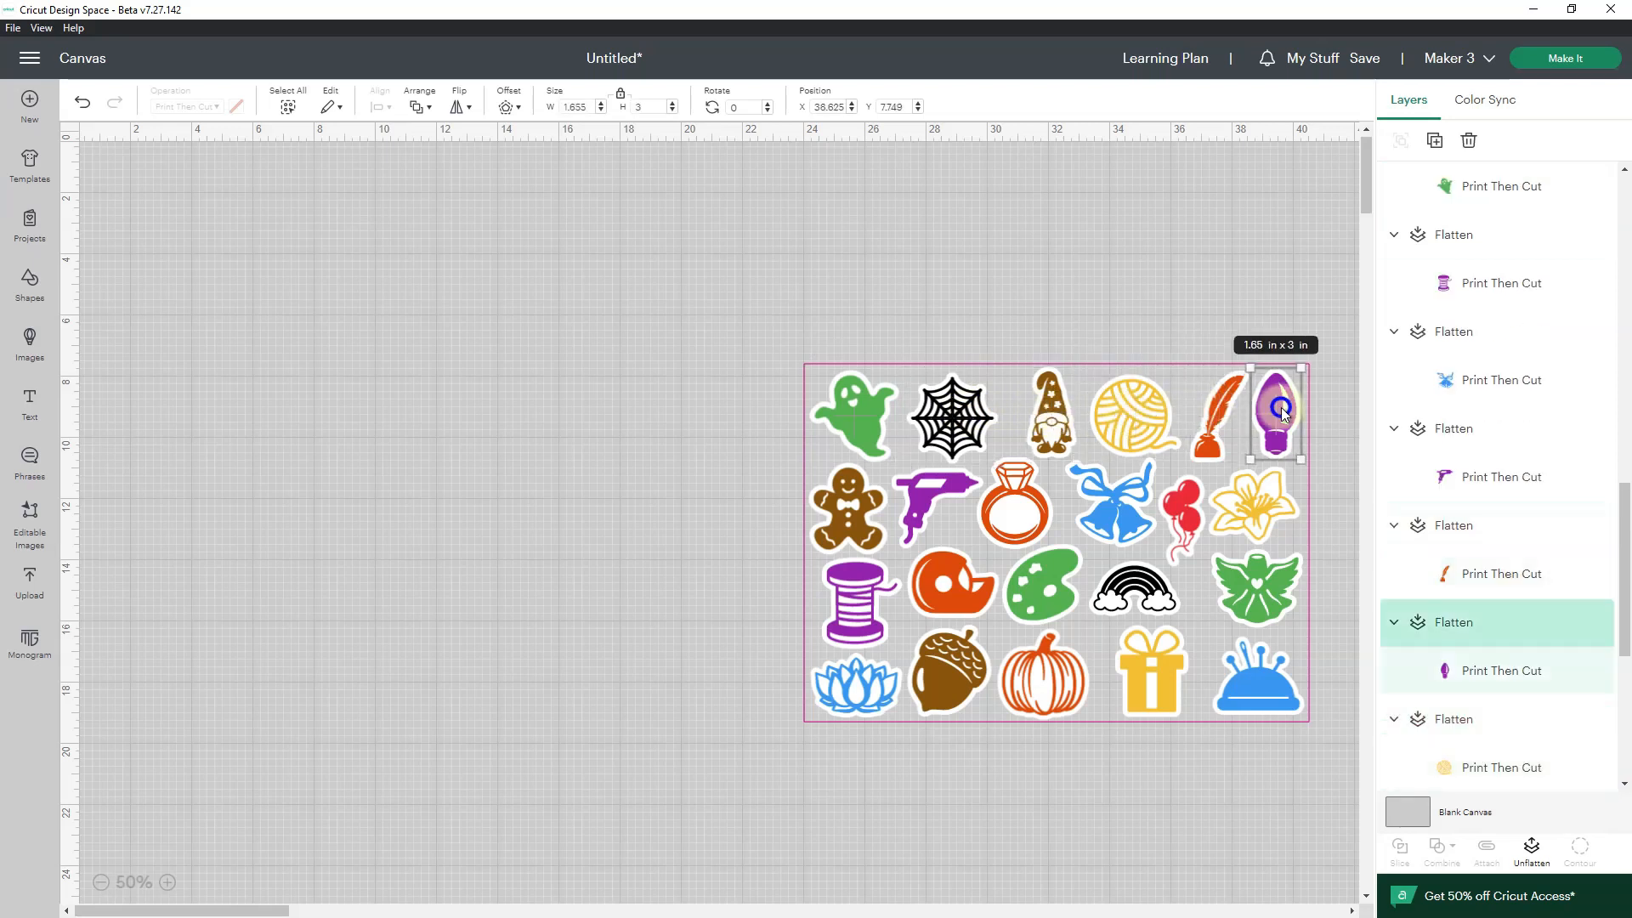
pyautogui.click(667, 364)
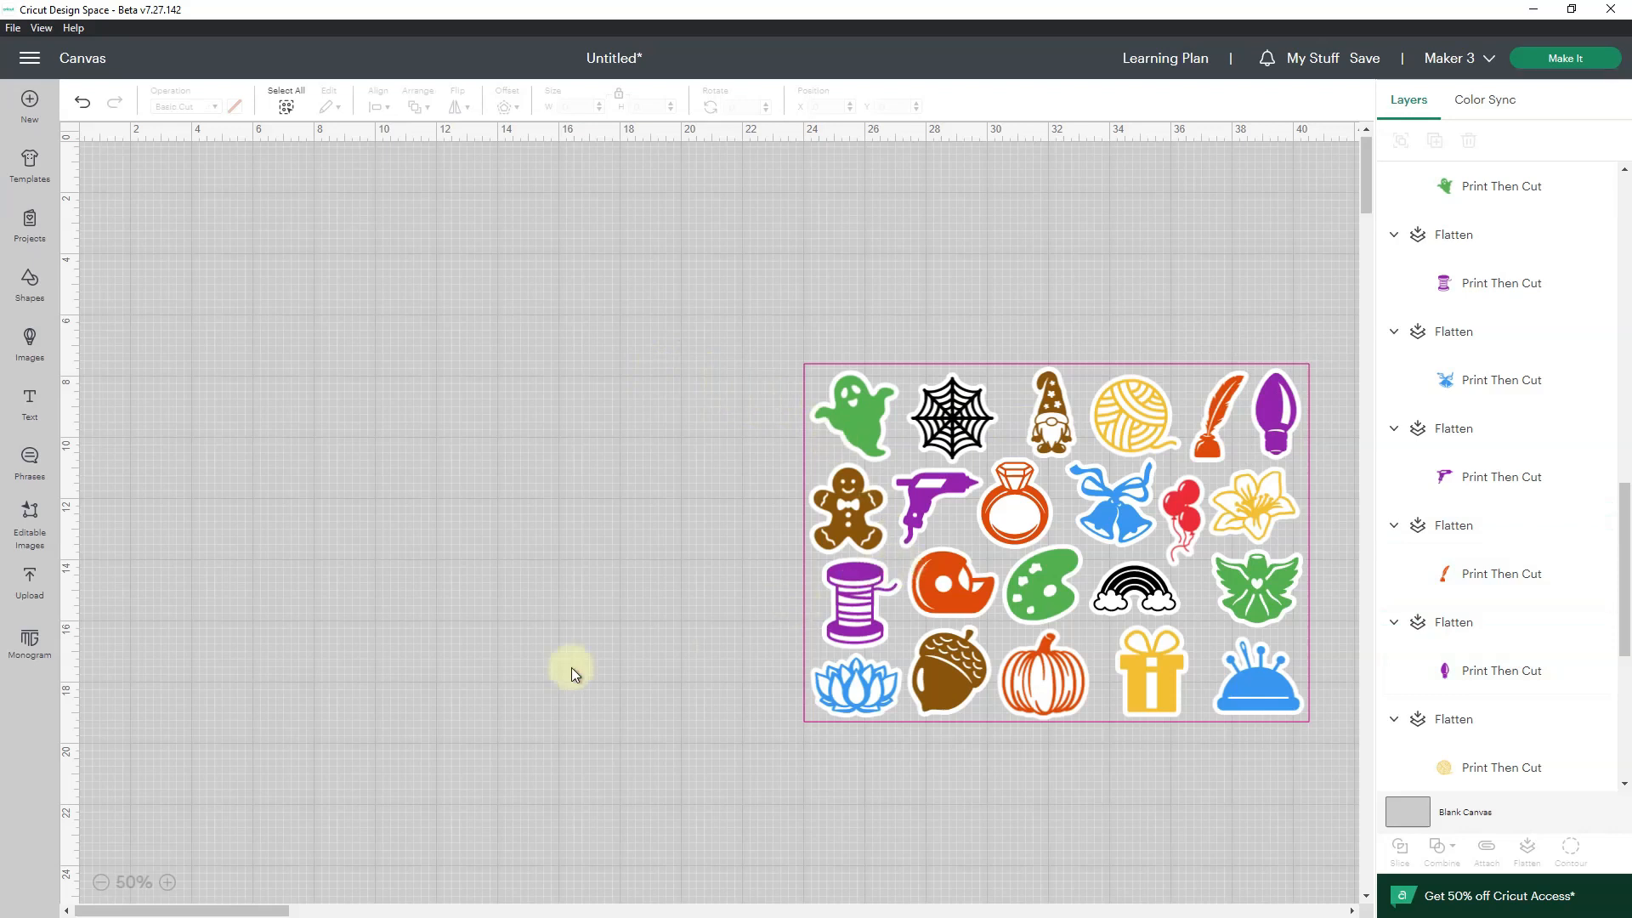
# Step: Group all the images with the guide rectangle and move the group near the canvas origin, at about X 1.419, Y 1.331
pyautogui.moveTo(768, 336); pyautogui.dragTo(1337, 765)
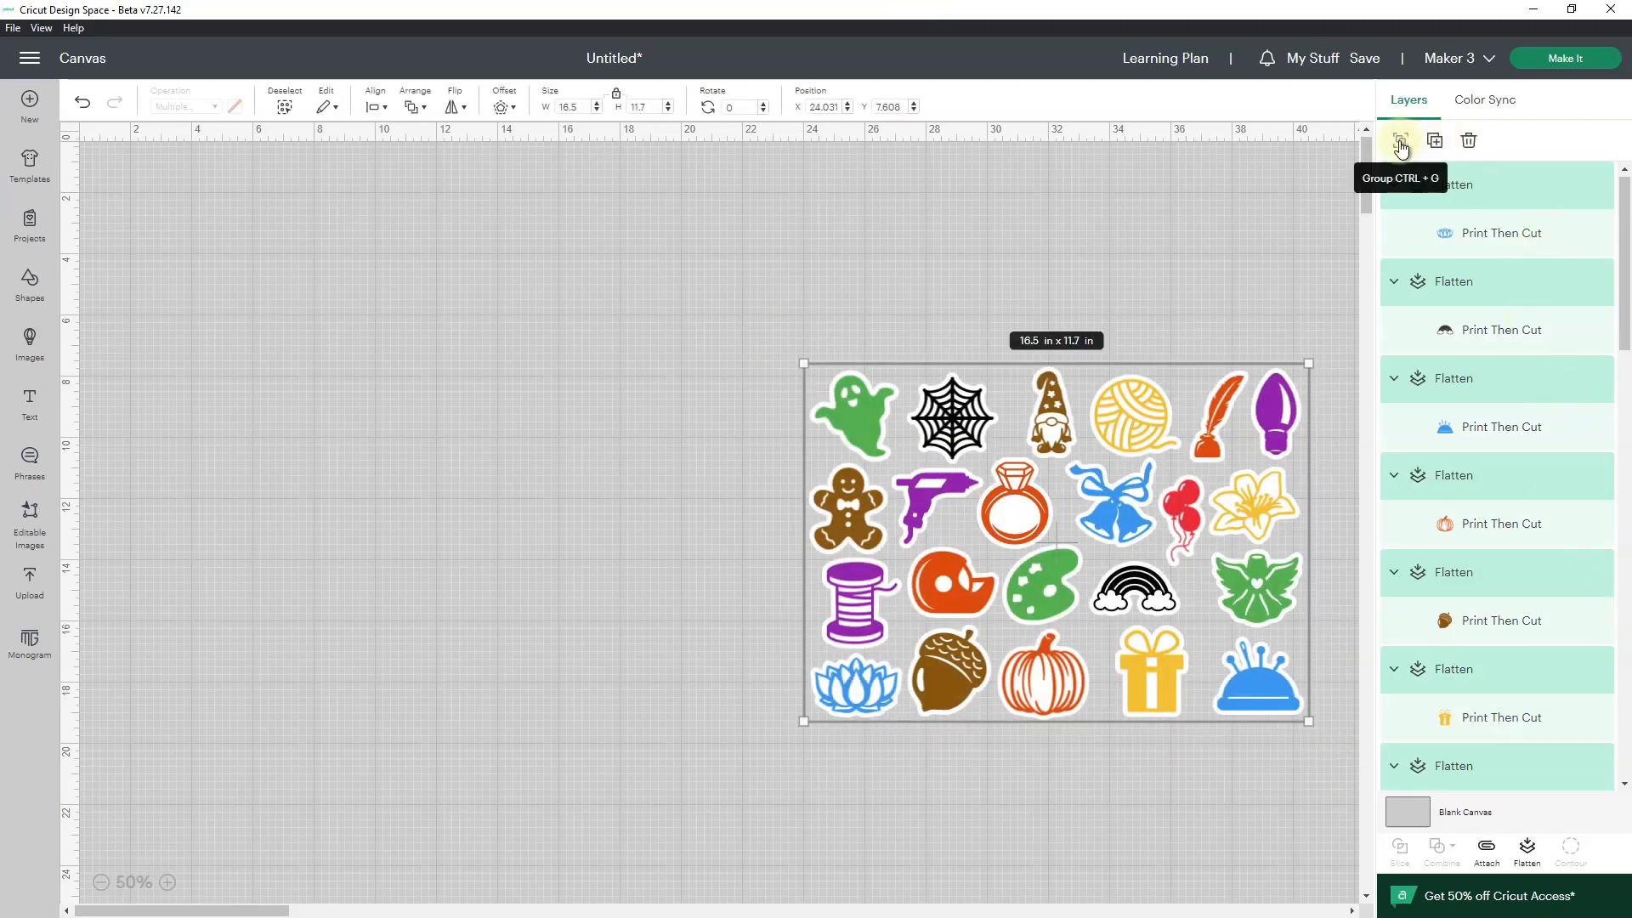
pyautogui.click(1400, 147)
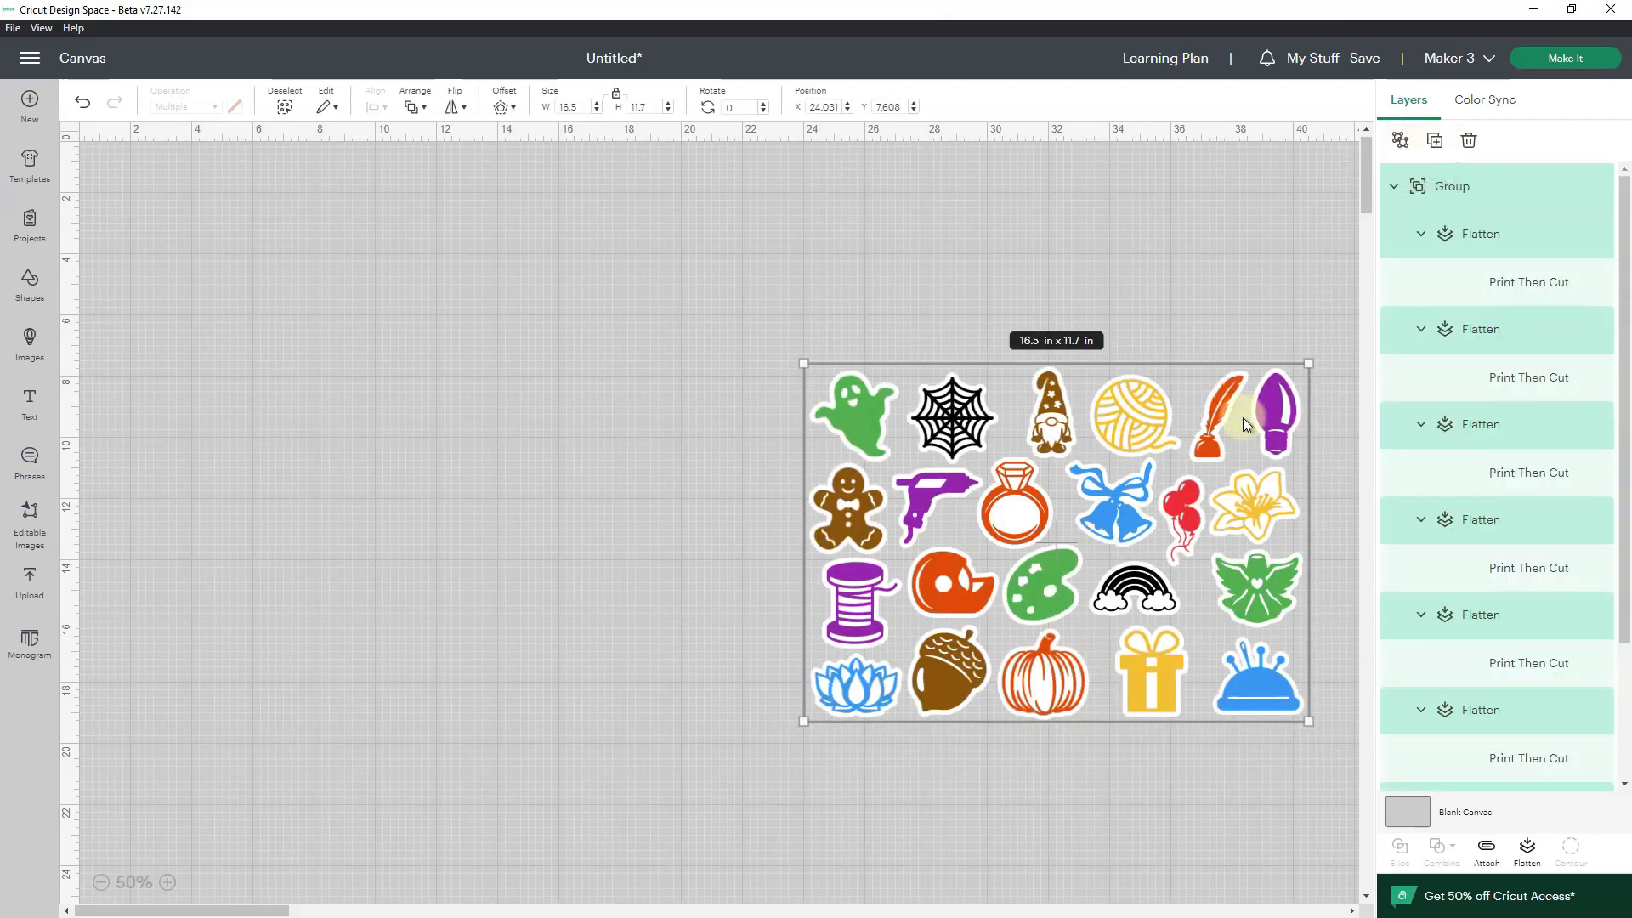
pyautogui.moveTo(1124, 516); pyautogui.dragTo(429, 328)
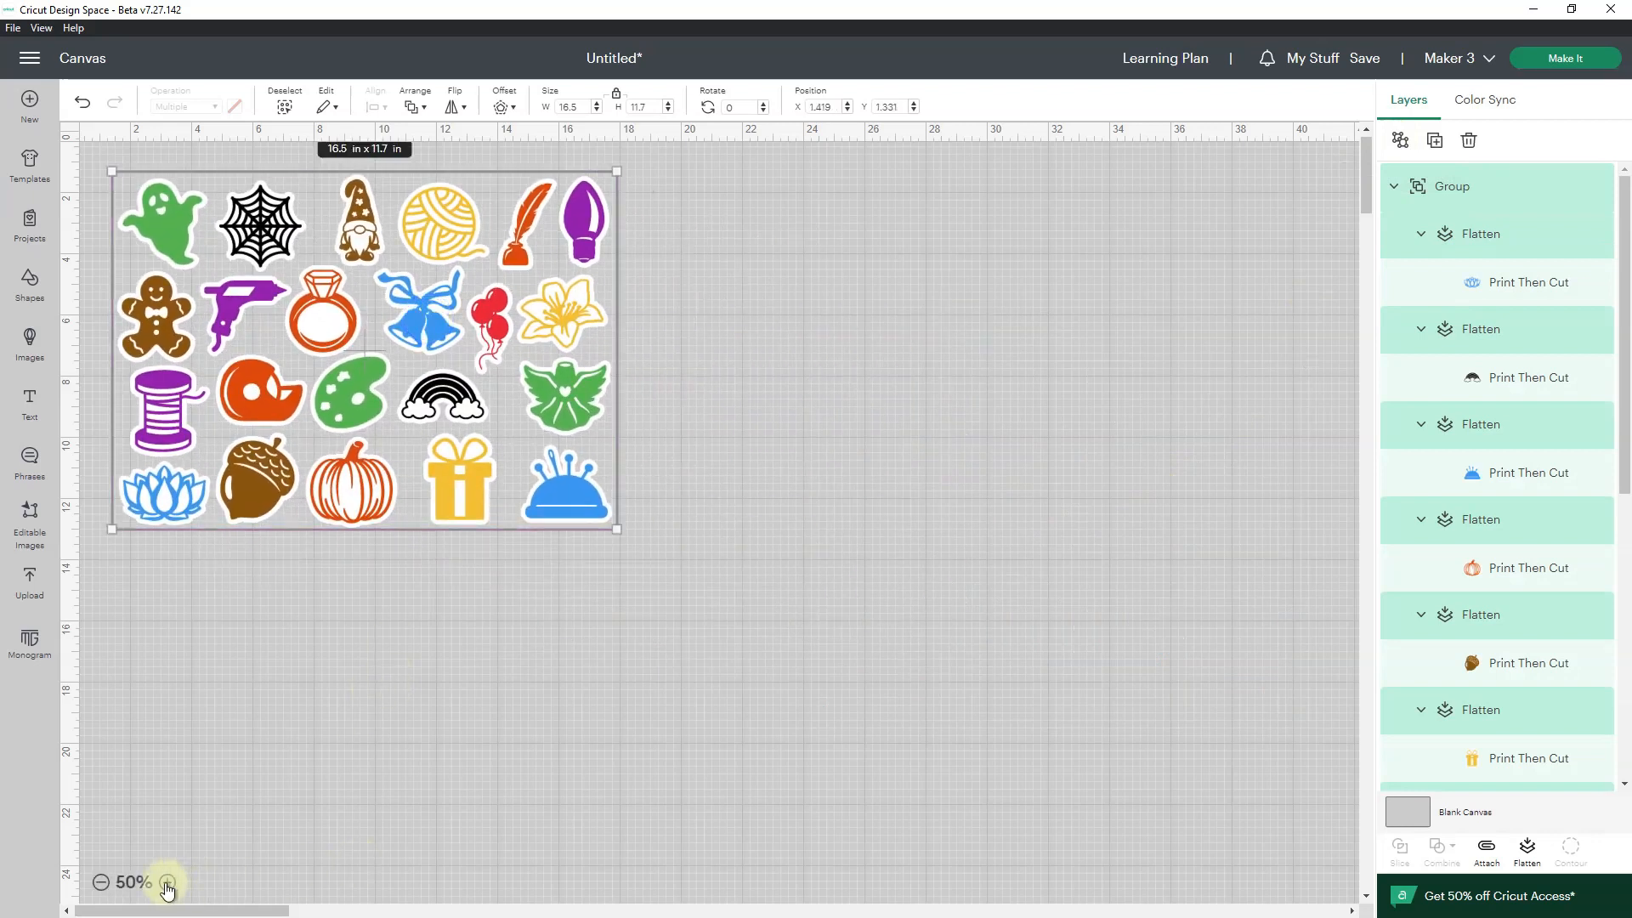
# Step: Attach the grouped images and guide, and auto-resize the attached set for 11.7 in x 16.5 in (A3) paper
pyautogui.click(168, 883)
pyautogui.click(165, 883)
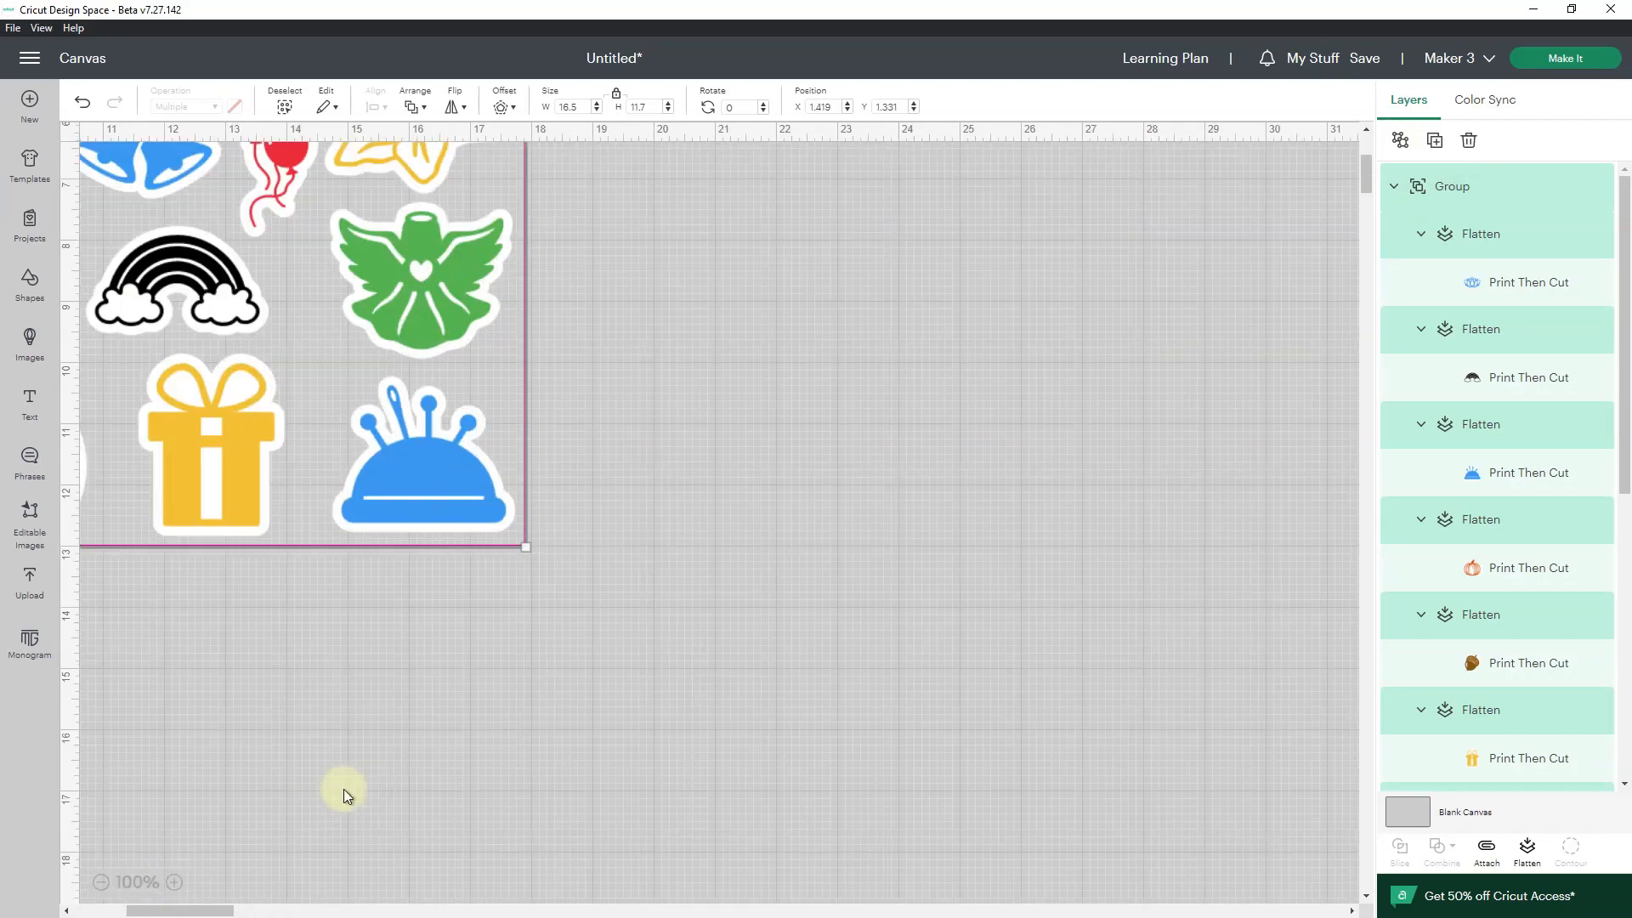
pyautogui.moveTo(204, 913); pyautogui.dragTo(152, 912)
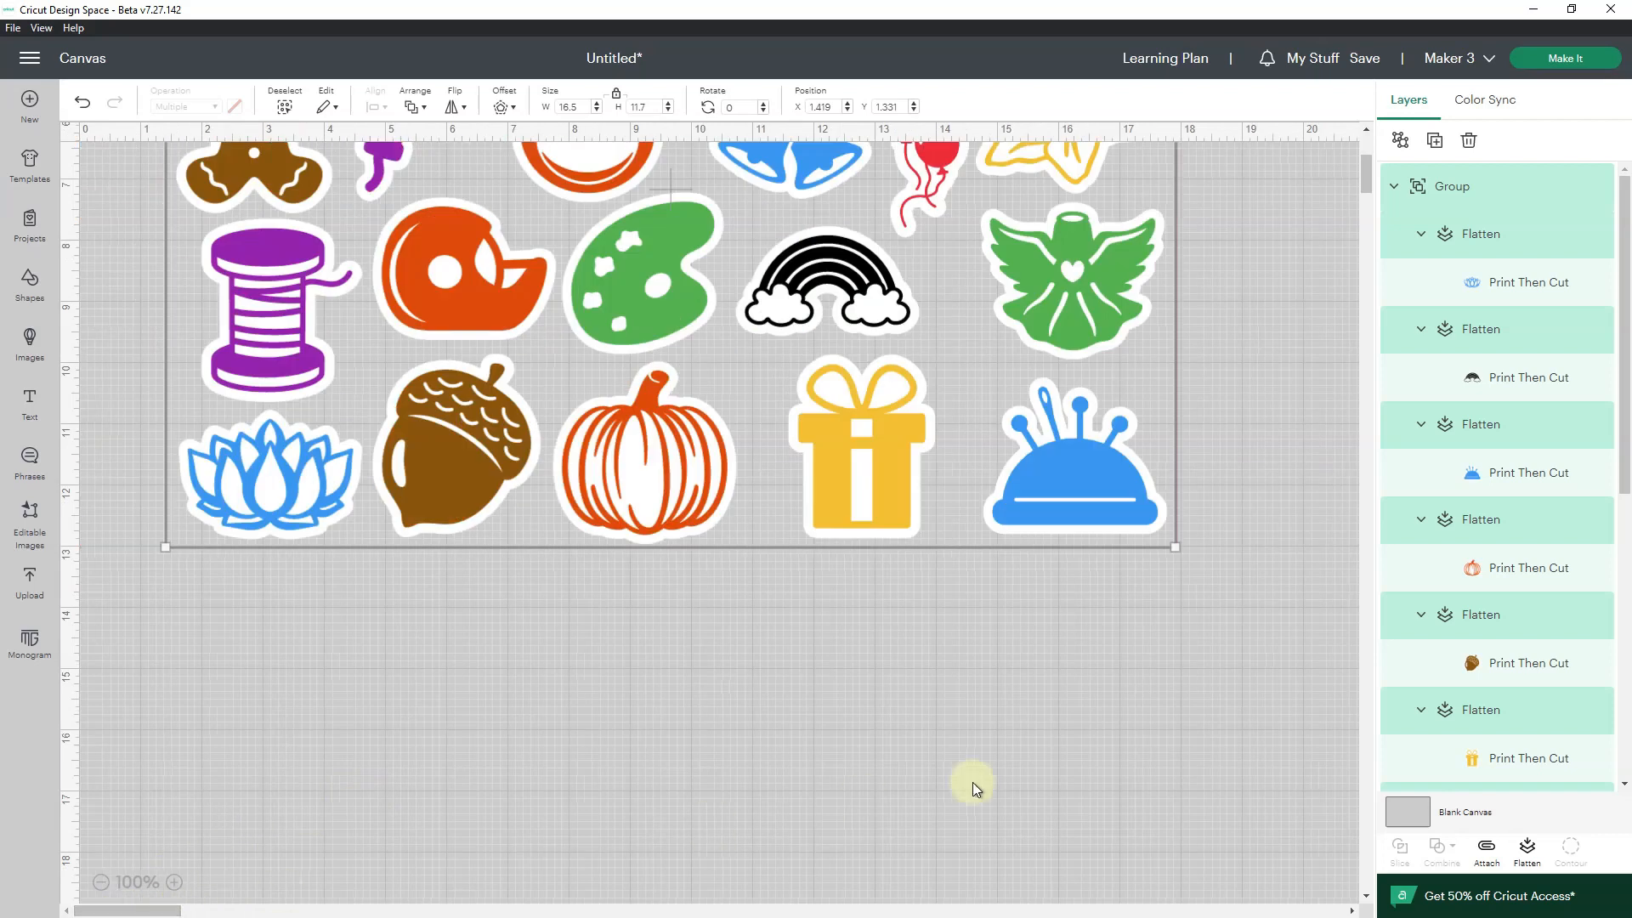
pyautogui.moveTo(1368, 166); pyautogui.dragTo(1372, 151)
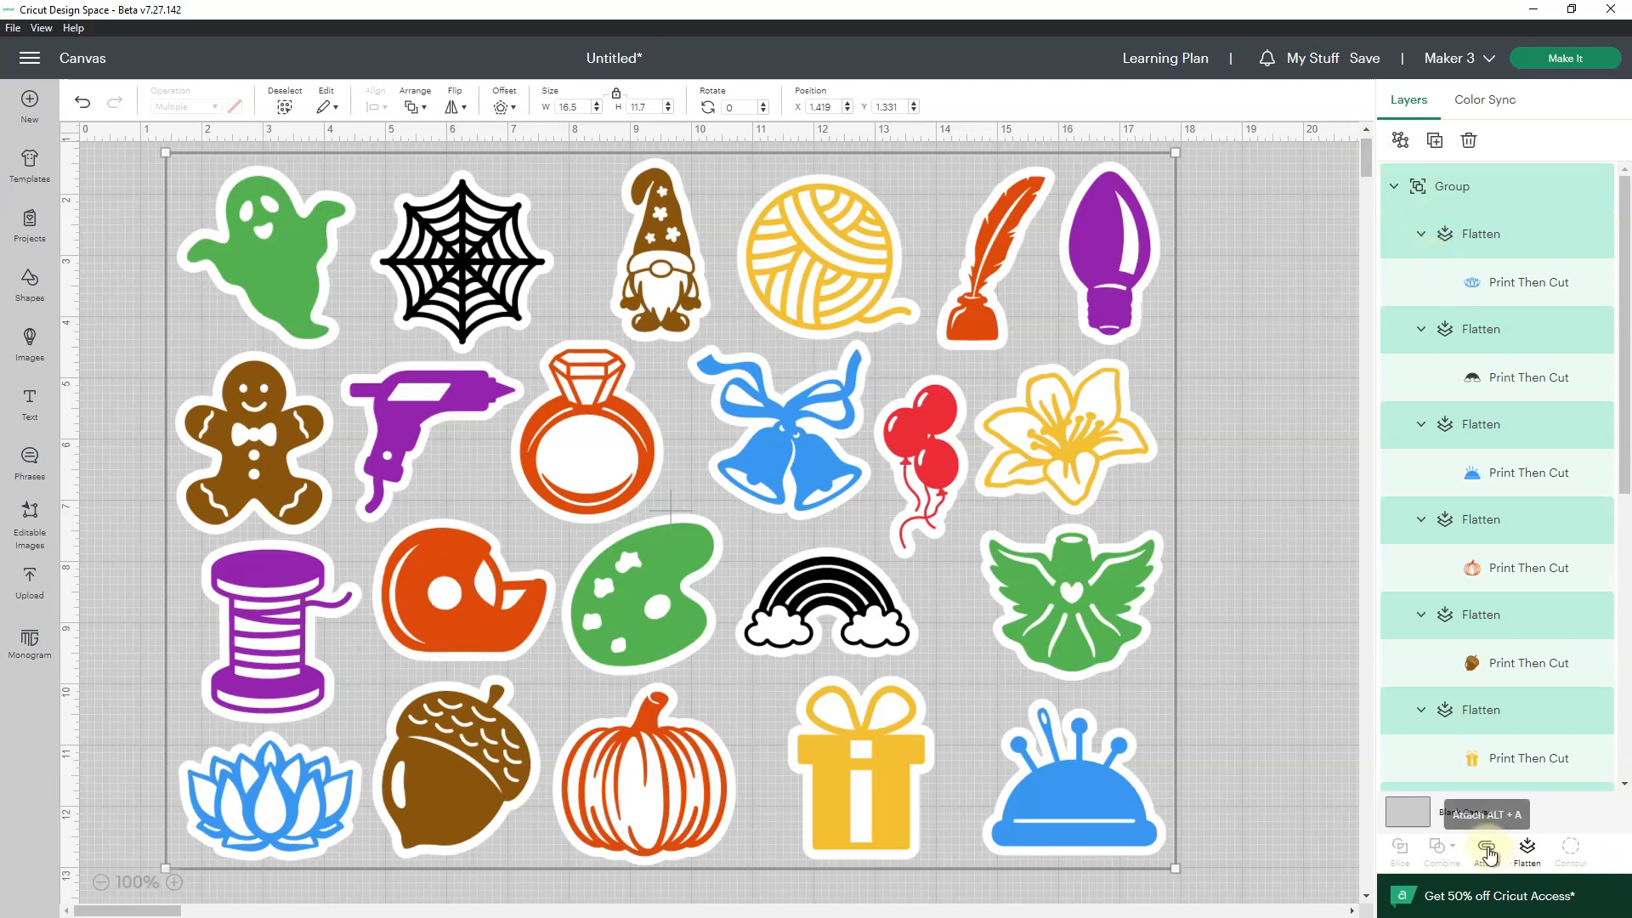
pyautogui.click(1487, 850)
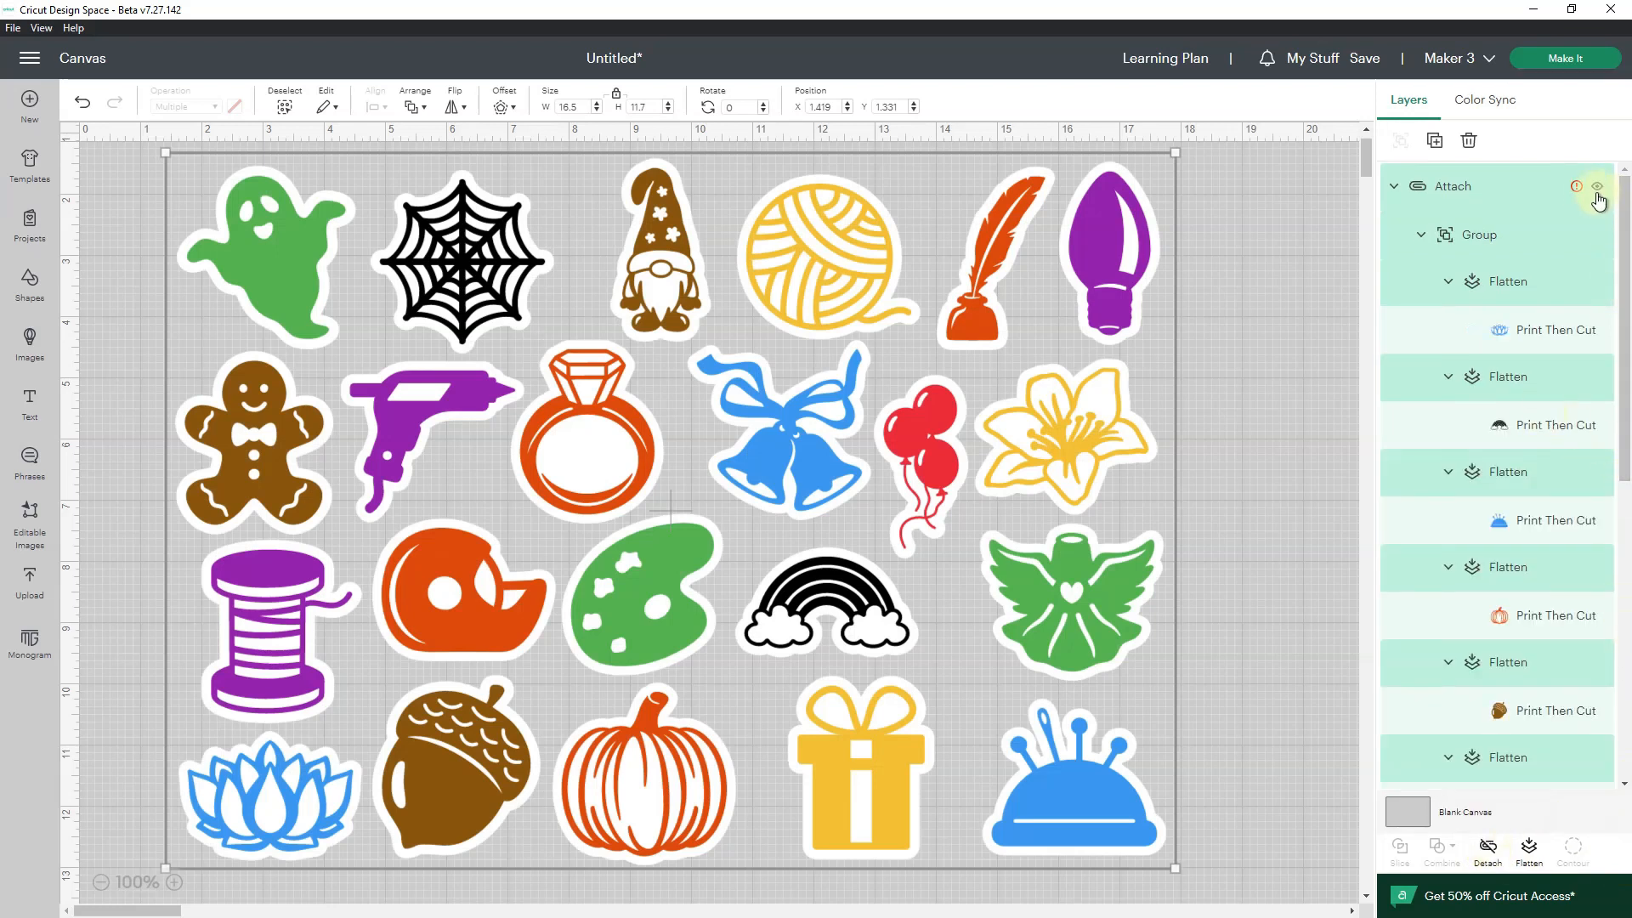
pyautogui.click(1577, 186)
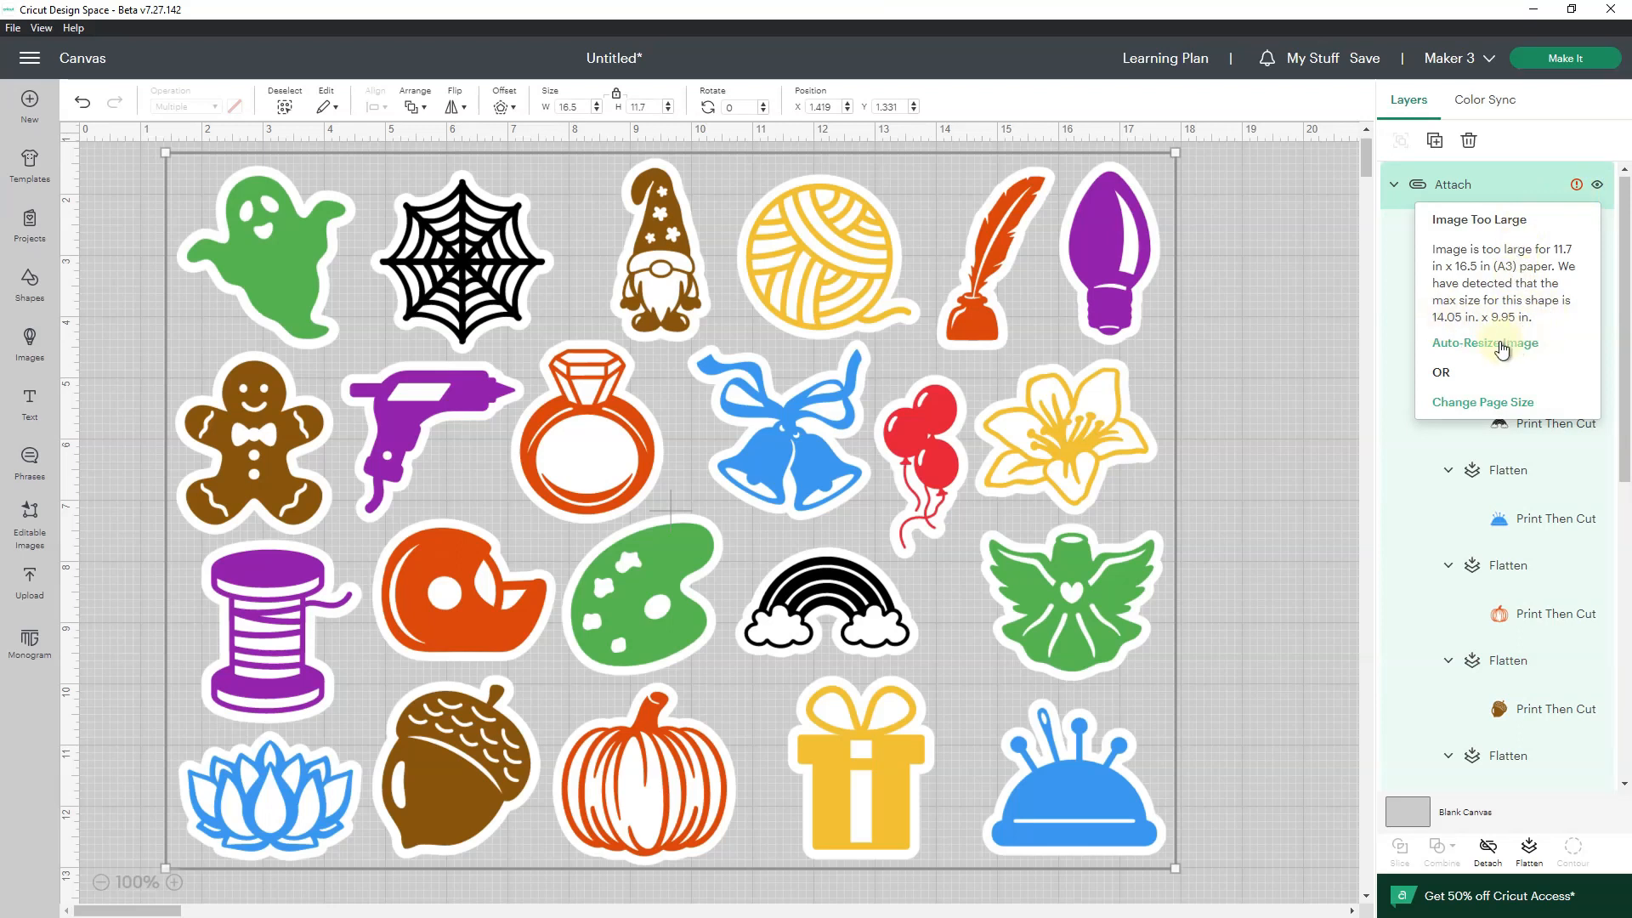
pyautogui.click(1502, 344)
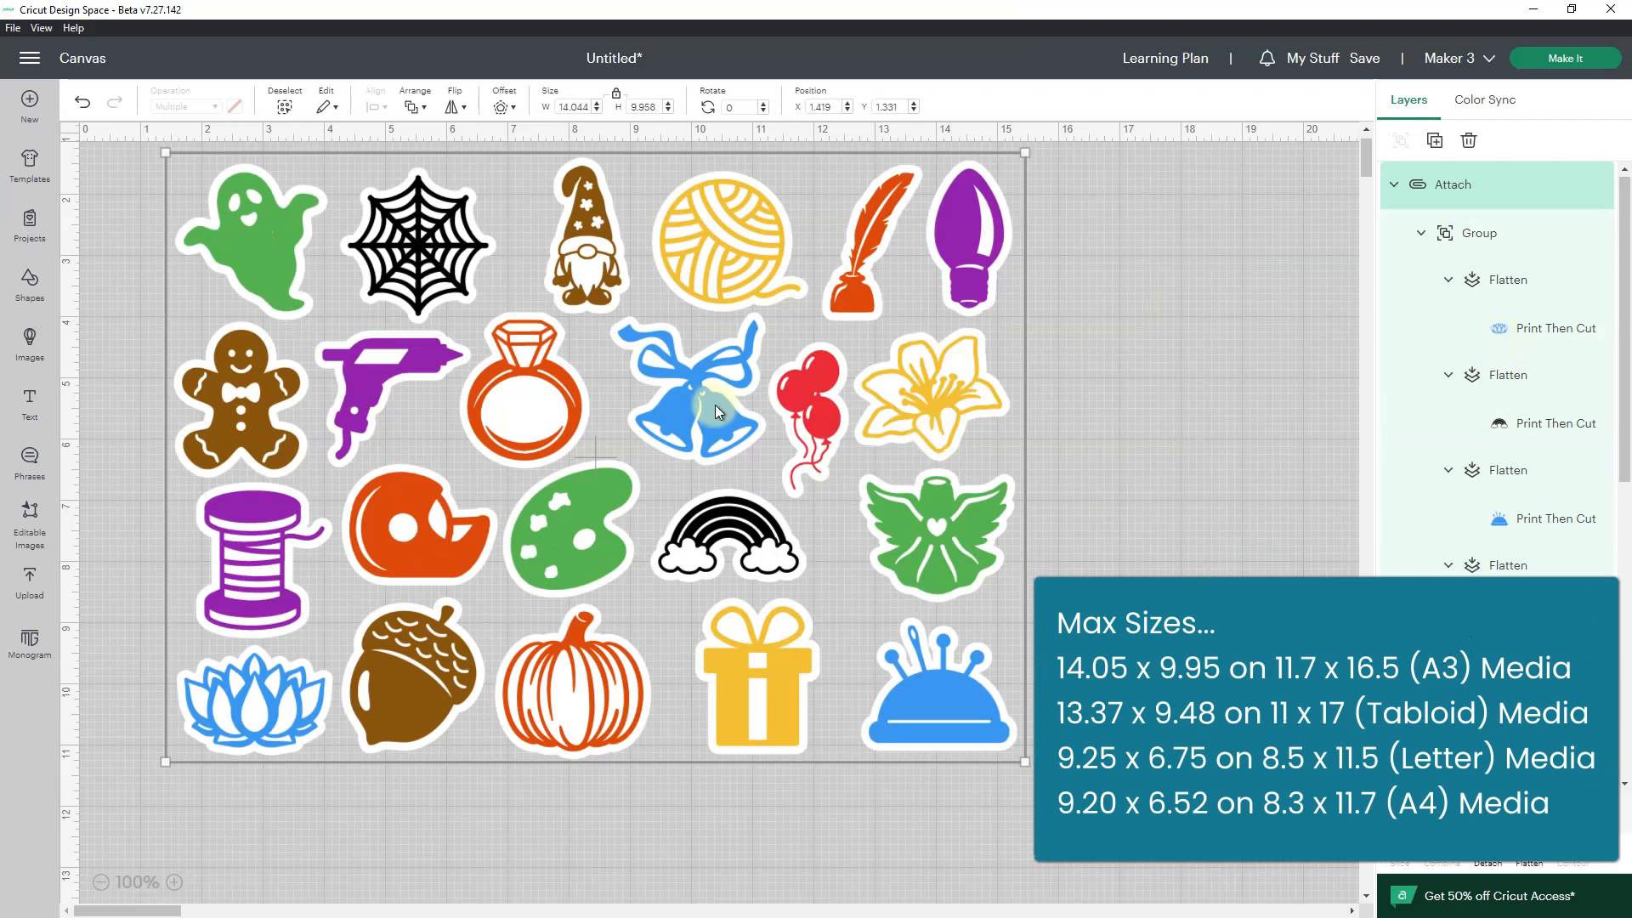
# Step: Send the project to the mat preview and inspect the layout across the full length of the A3 sheet
pyautogui.click(1565, 58)
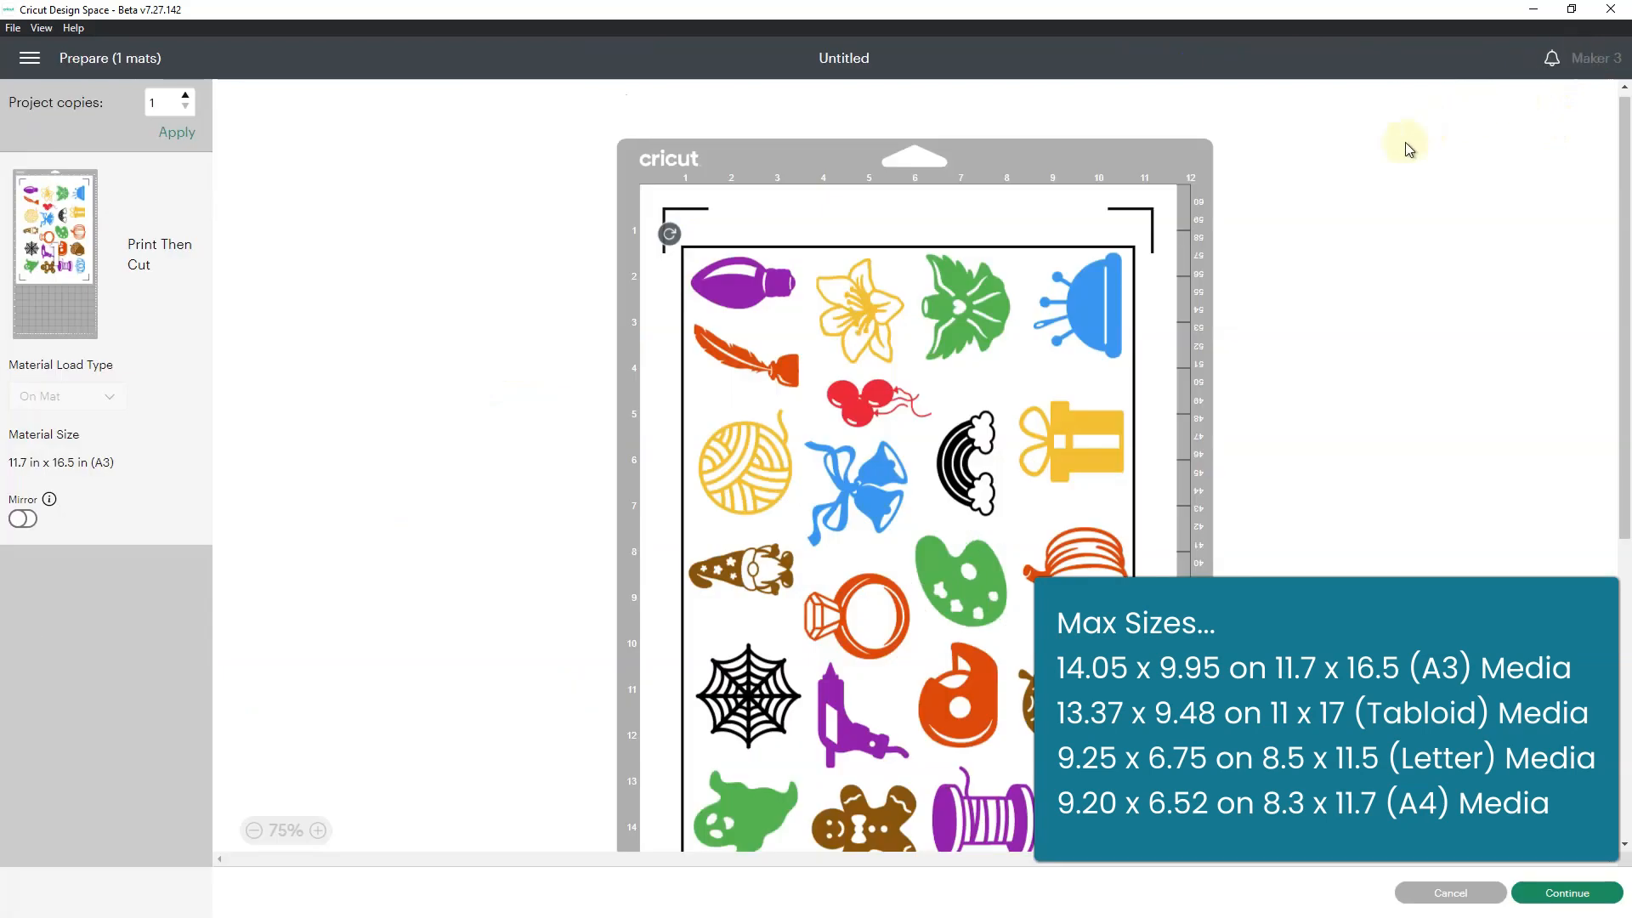
pyautogui.moveTo(1626, 213); pyautogui.dragTo(1626, 273)
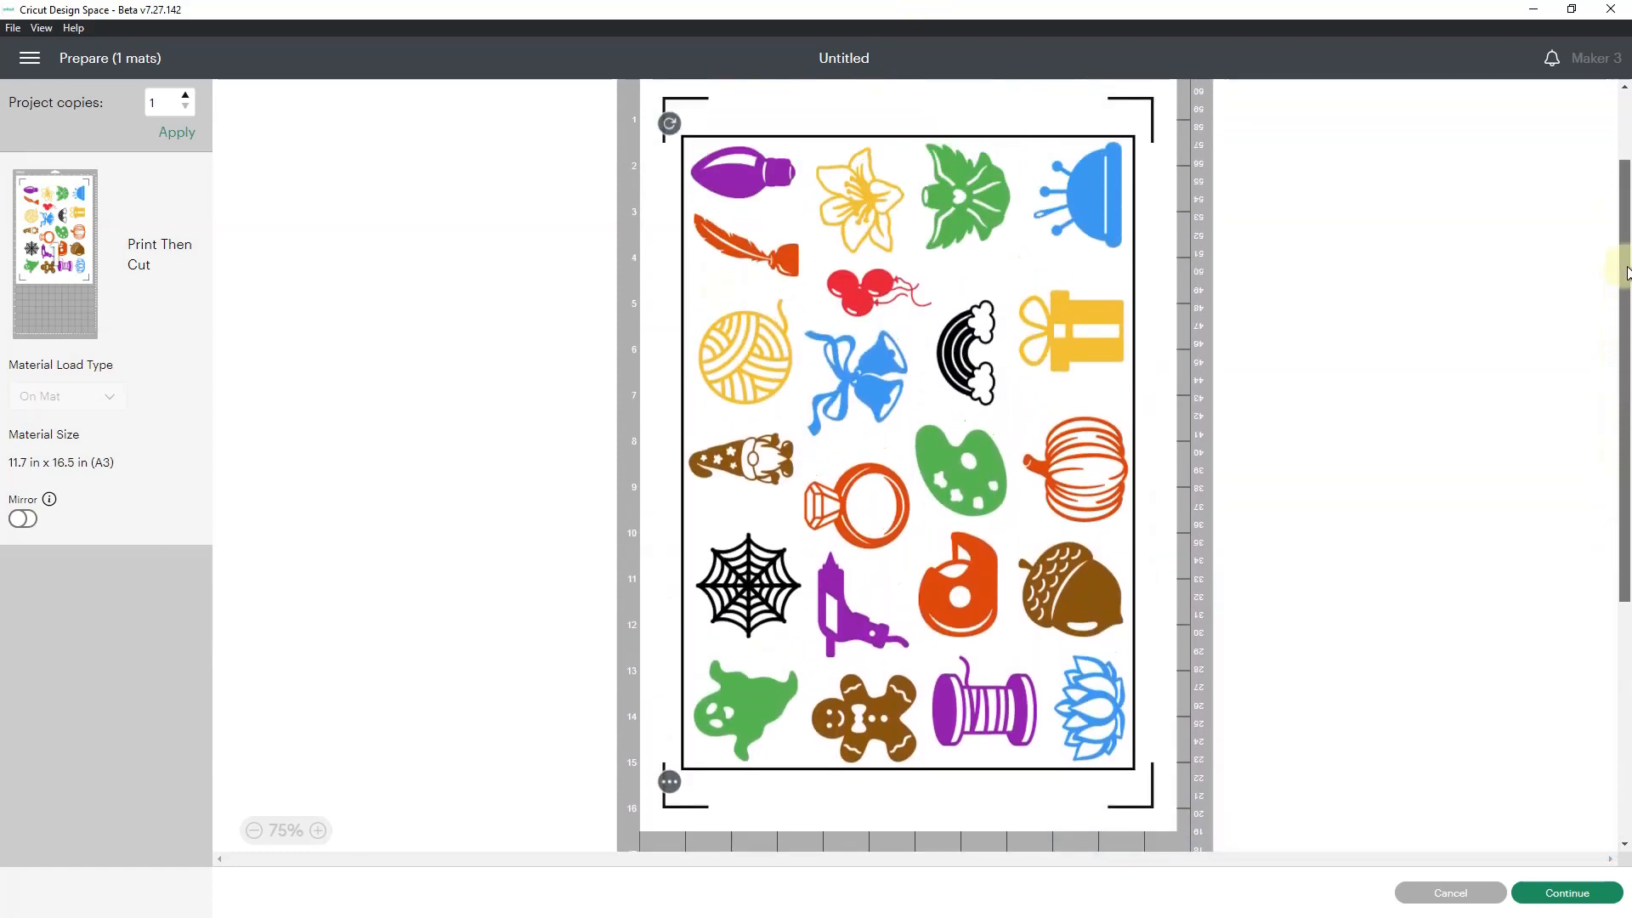